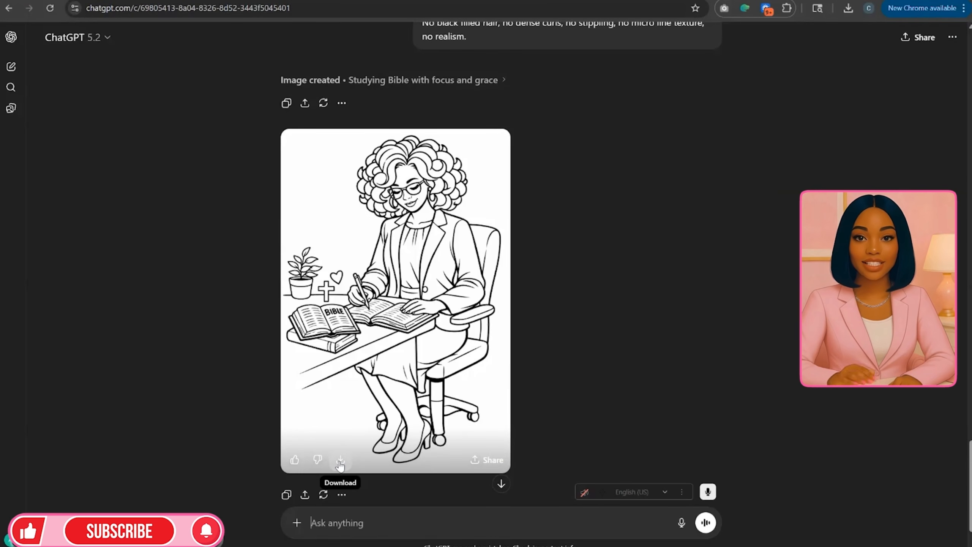
Download the generated Bible study coloring image and copy the full "Cozy Devotional Morning" prompt from the prompt list chat.
{"action": "left_click", "coordinate": [340, 459]}
{"action": "key", "text": "ctrl+Tab"}
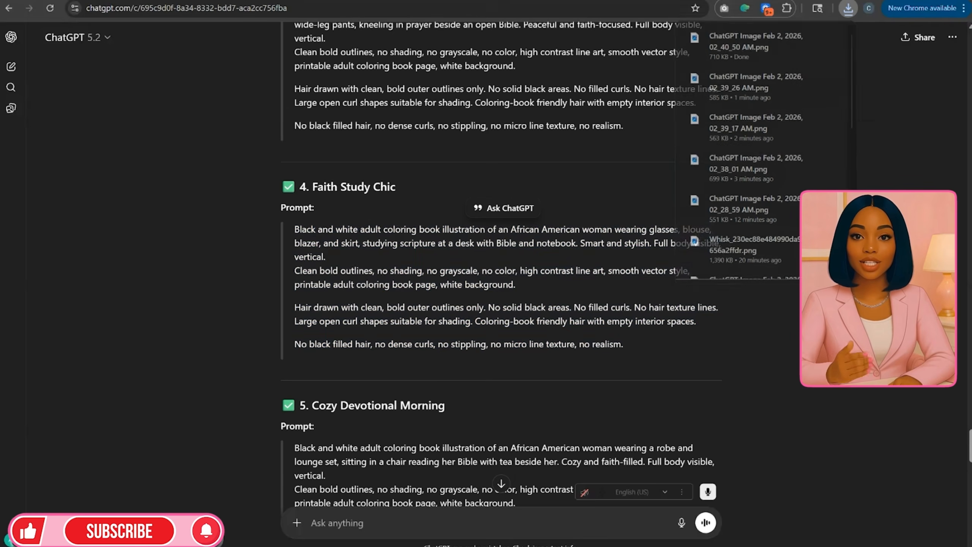
{"action": "scroll", "coordinate": [481, 339], "scroll_direction": "down", "scroll_amount": 3}
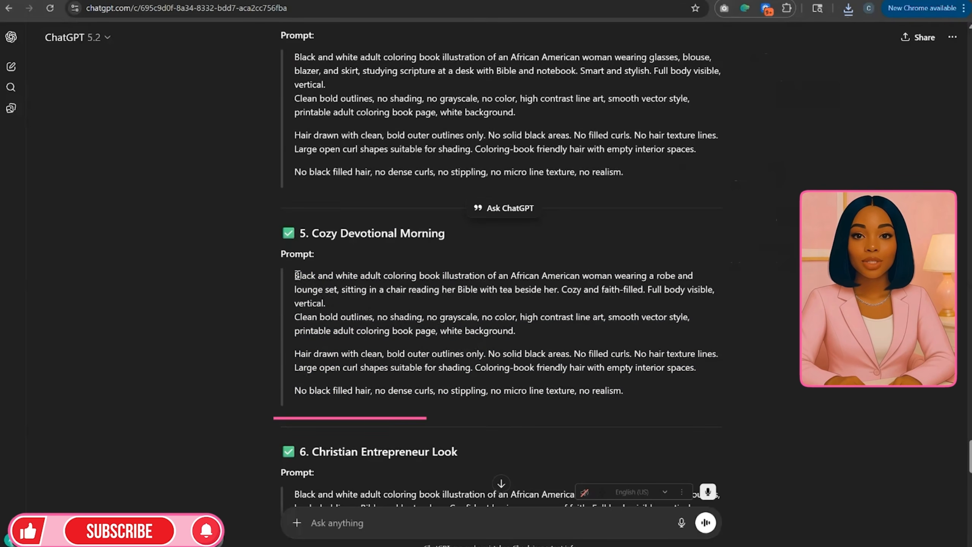
{"action": "left_click_drag", "start_coordinate": [294, 276], "coordinate": [631, 384]}
{"action": "right_click", "coordinate": [335, 283]}
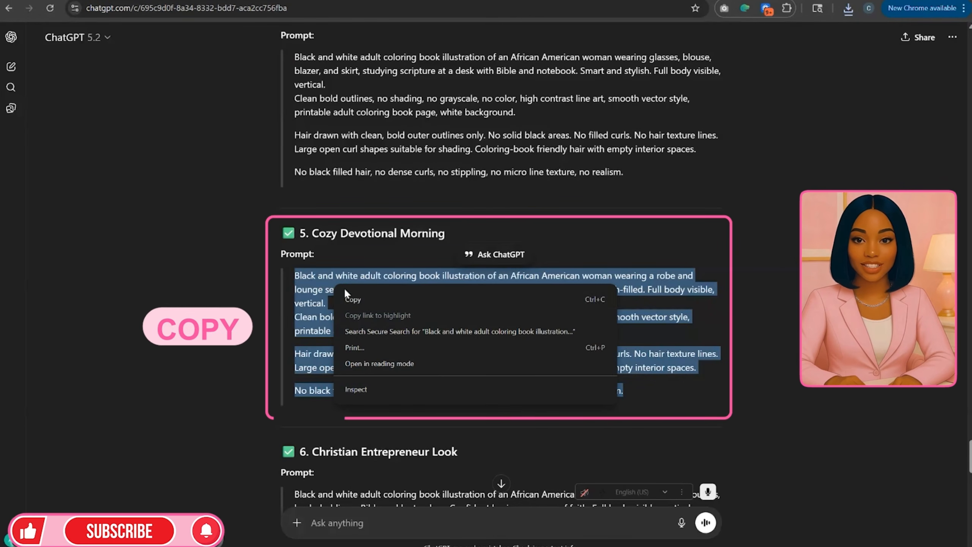
{"action": "left_click", "coordinate": [359, 294]}
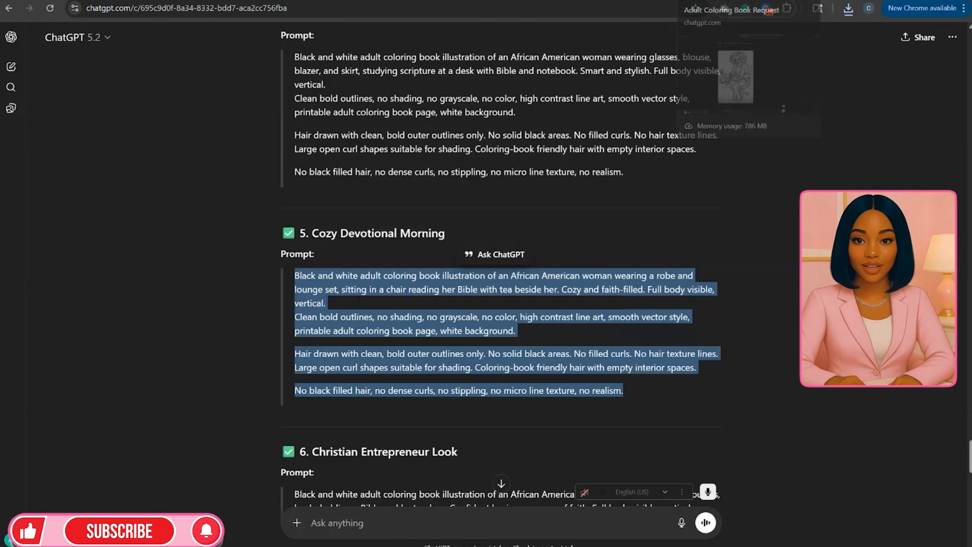
Submit the copied "Cozy Devotional Morning" prompt in the image generation chat.
{"action": "left_click", "coordinate": [703, 1]}
{"action": "left_click", "coordinate": [344, 528]}
{"action": "key", "text": "ctrl+v"}
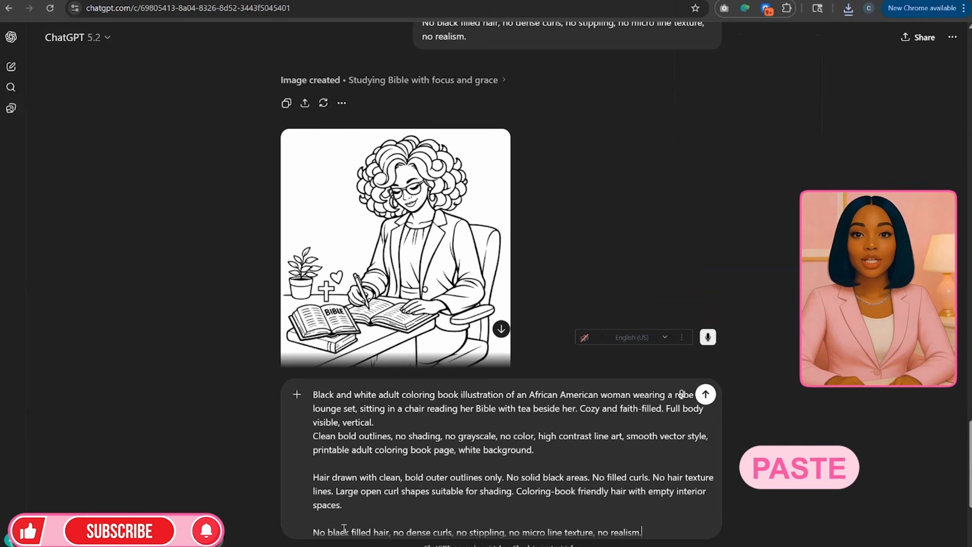
{"action": "key", "text": "Return"}
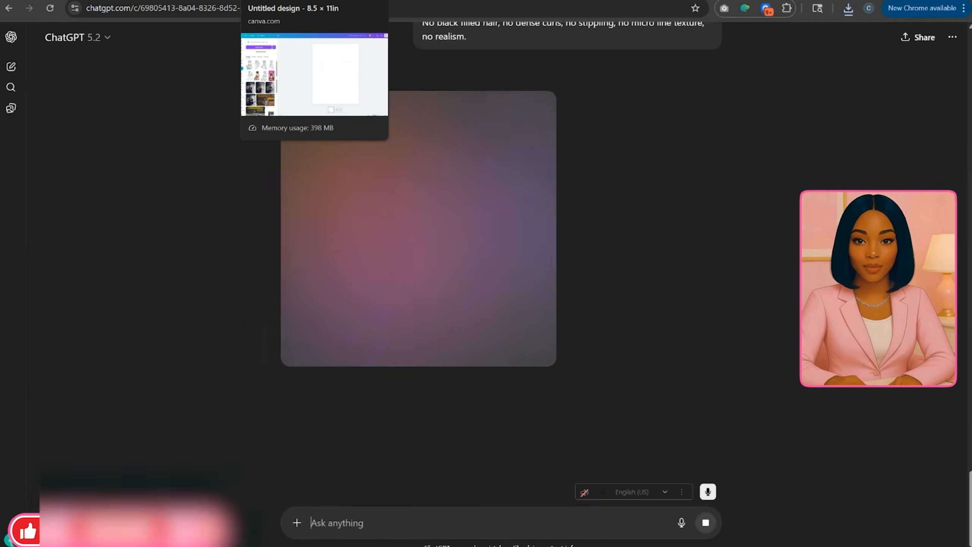
Switch to the Canva design and place the uploaded kneeling, praying woman image near the blank page's upper-left area.
{"action": "left_click", "coordinate": [294, 1]}
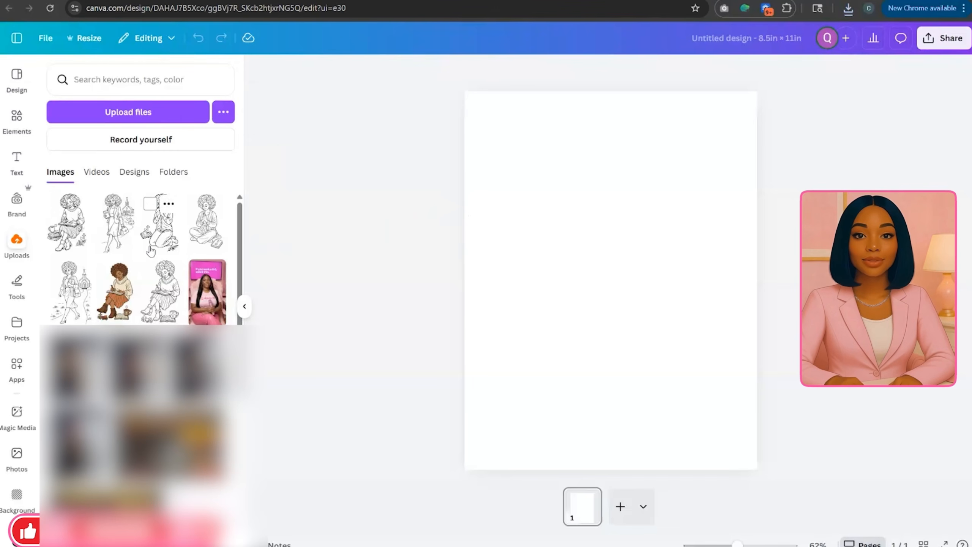
{"action": "left_click", "coordinate": [160, 238]}
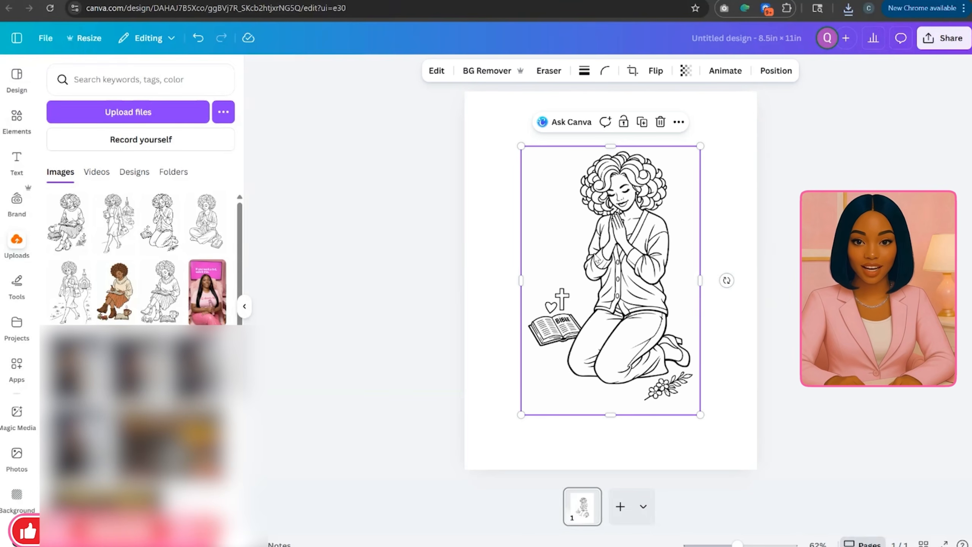
{"action": "left_click_drag", "start_coordinate": [596, 257], "coordinate": [579, 239]}
{"action": "left_click", "coordinate": [244, 306]}
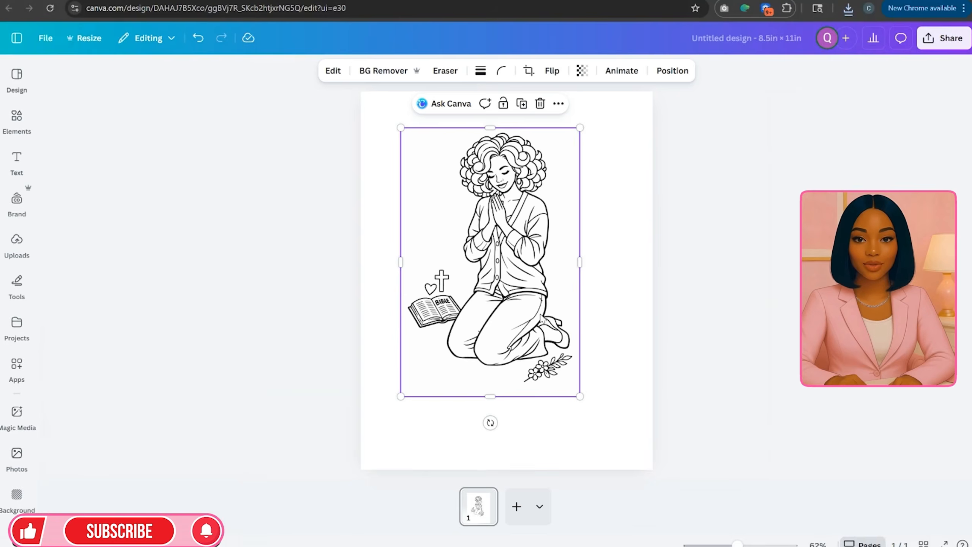
Show the margins and the print bleed on the 8.5 x 11 in page.
{"action": "mouse_move", "coordinate": [728, 540]}
{"action": "left_mouse_down"}
{"action": "mouse_move", "coordinate": [746, 541]}
{"action": "mouse_move", "coordinate": [732, 541]}
{"action": "left_mouse_up"}
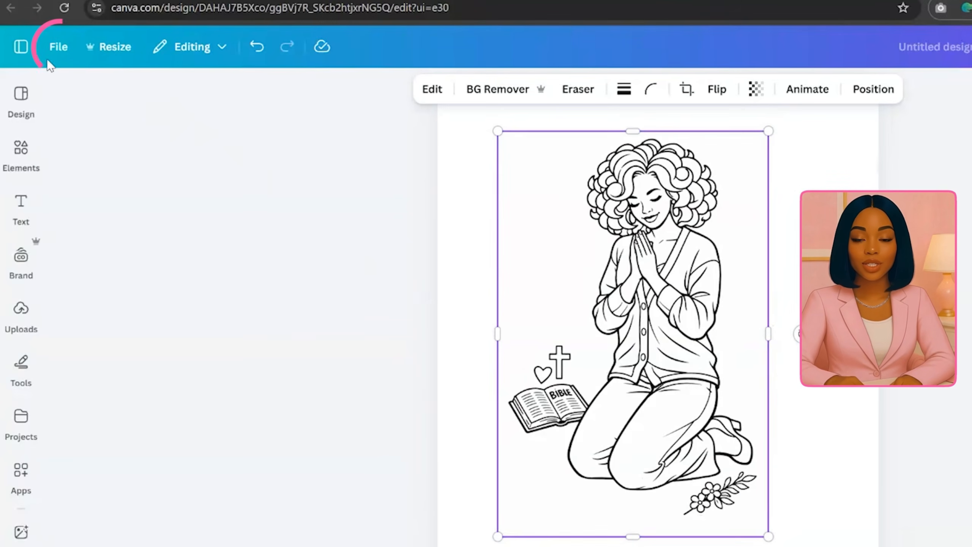
{"action": "left_click", "coordinate": [35, 40]}
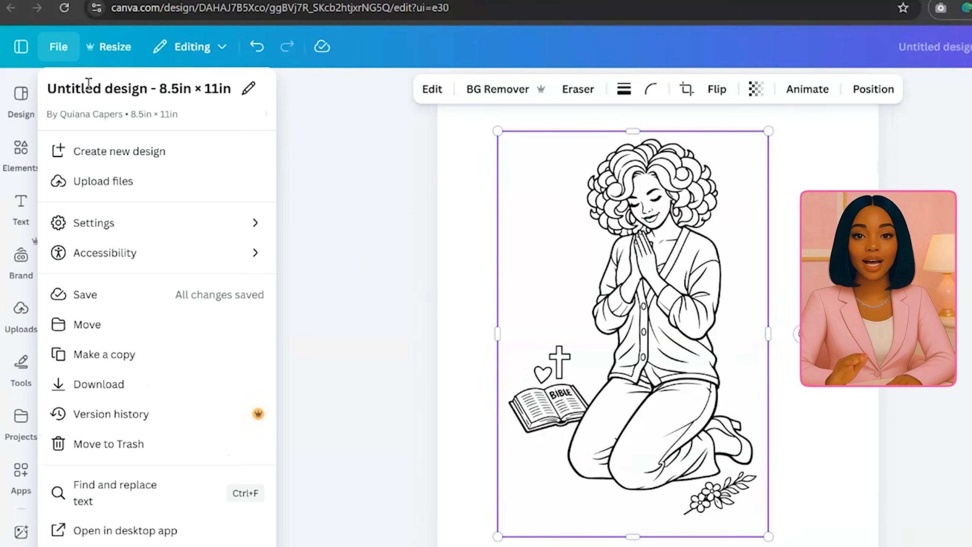
{"action": "mouse_move", "coordinate": [208, 223]}
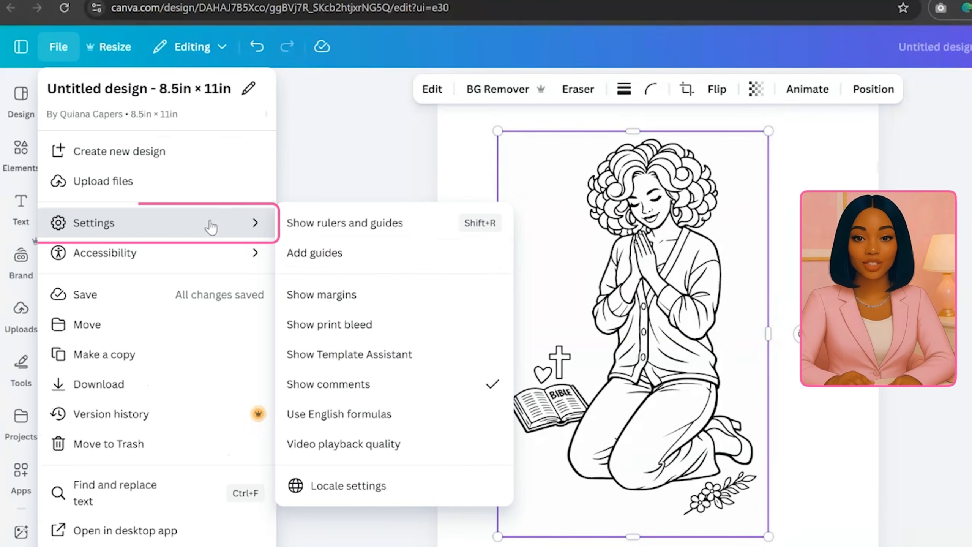
{"action": "left_click", "coordinate": [323, 299]}
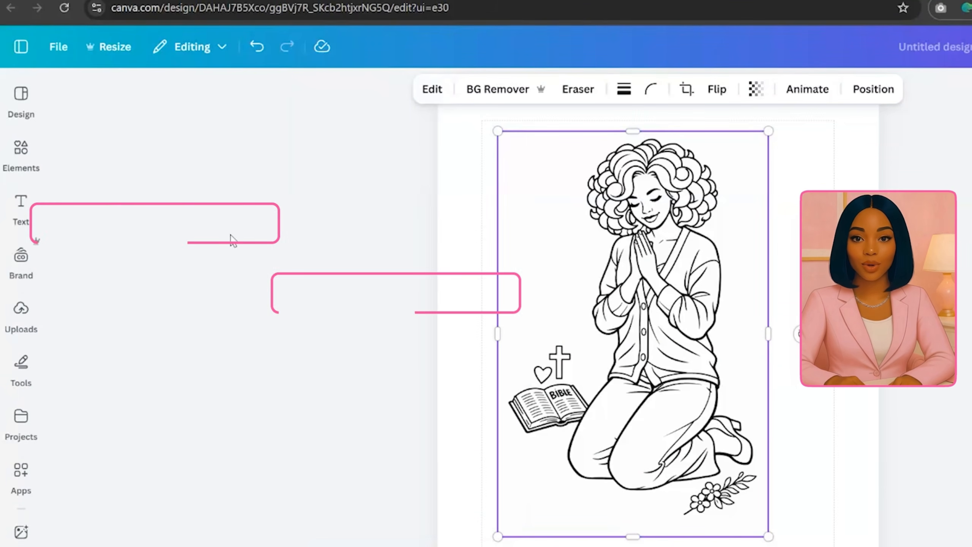
{"action": "left_click", "coordinate": [46, 57]}
{"action": "mouse_move", "coordinate": [130, 224]}
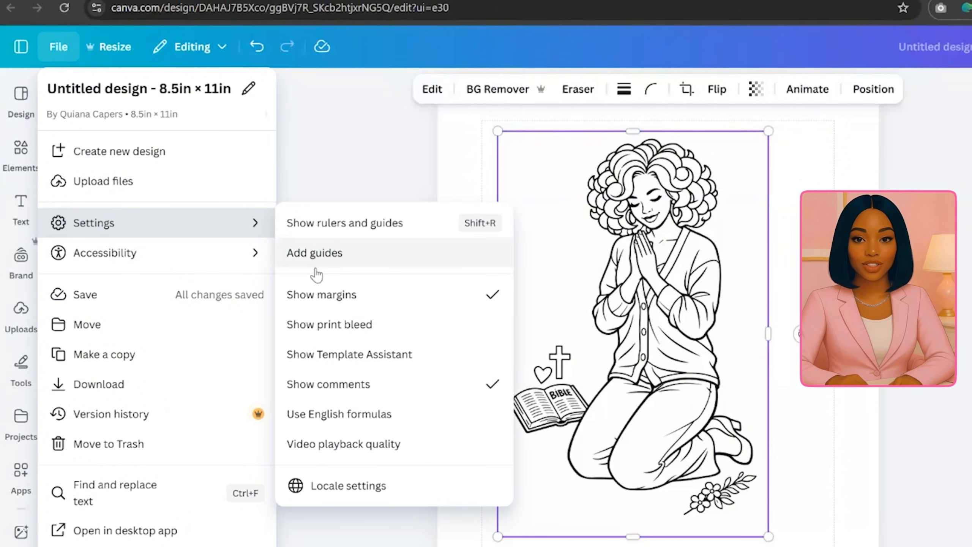
{"action": "left_click", "coordinate": [337, 325]}
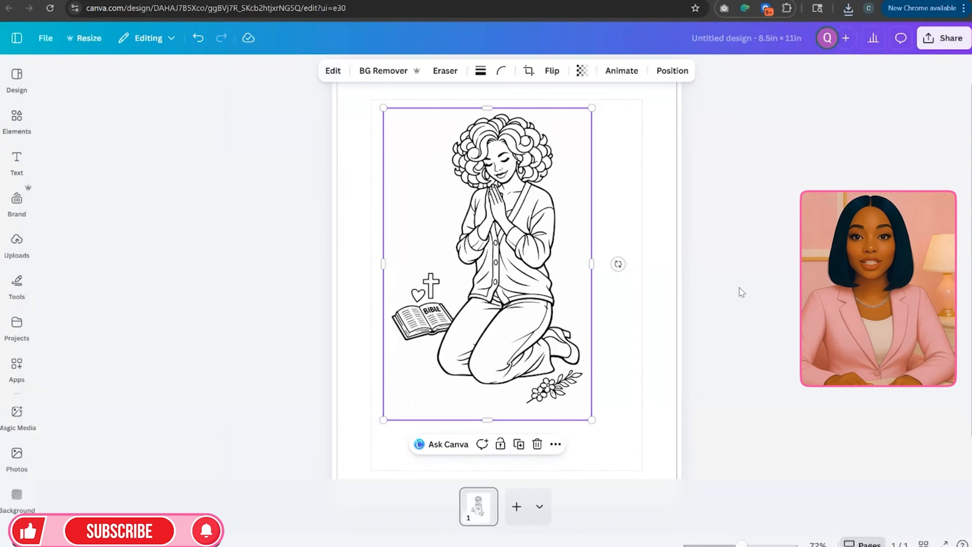
Enlarge the praying woman image to span the full height between the margin guides and remove its background.
{"action": "left_click", "coordinate": [969, 376]}
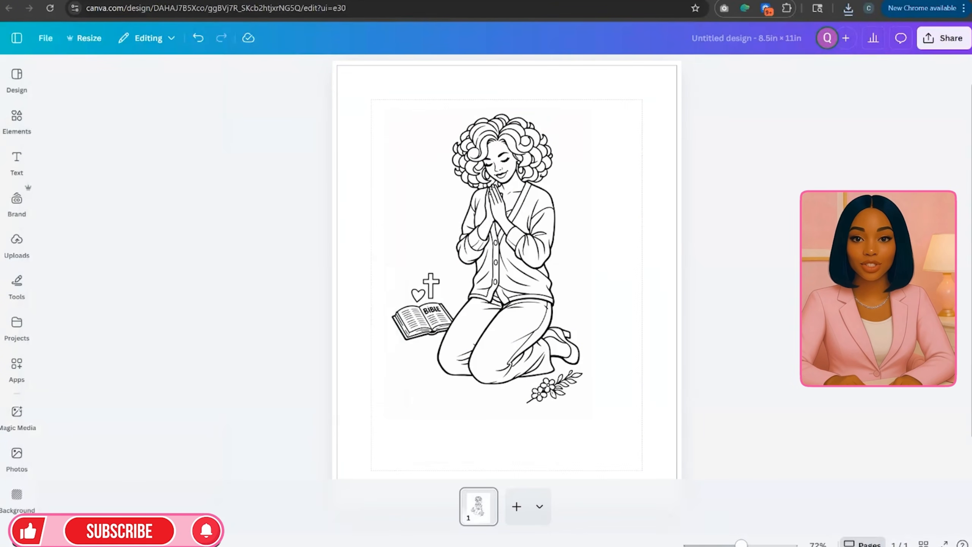
{"action": "mouse_move", "coordinate": [741, 542]}
{"action": "left_mouse_down"}
{"action": "mouse_move", "coordinate": [725, 543]}
{"action": "mouse_move", "coordinate": [745, 542]}
{"action": "left_mouse_up"}
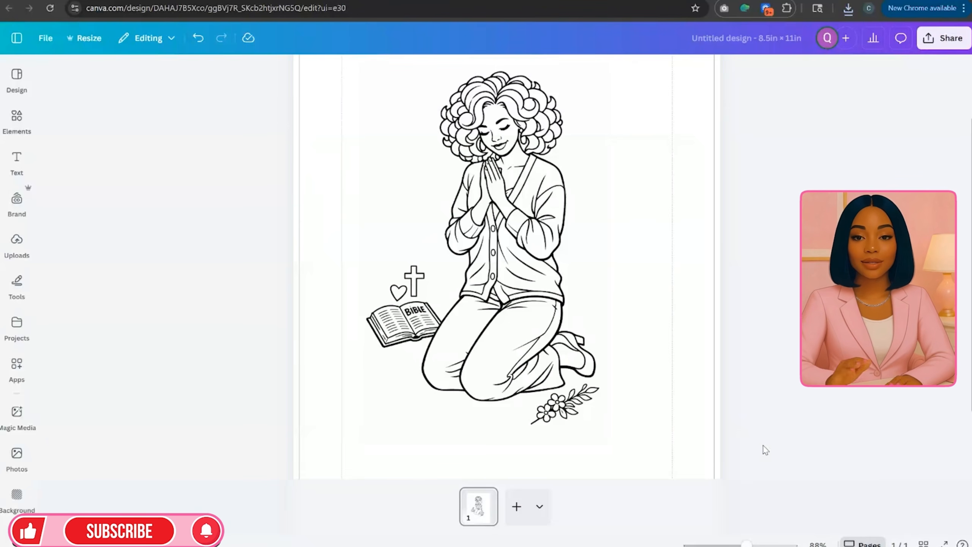
{"action": "left_click_drag", "start_coordinate": [746, 544], "coordinate": [737, 543]}
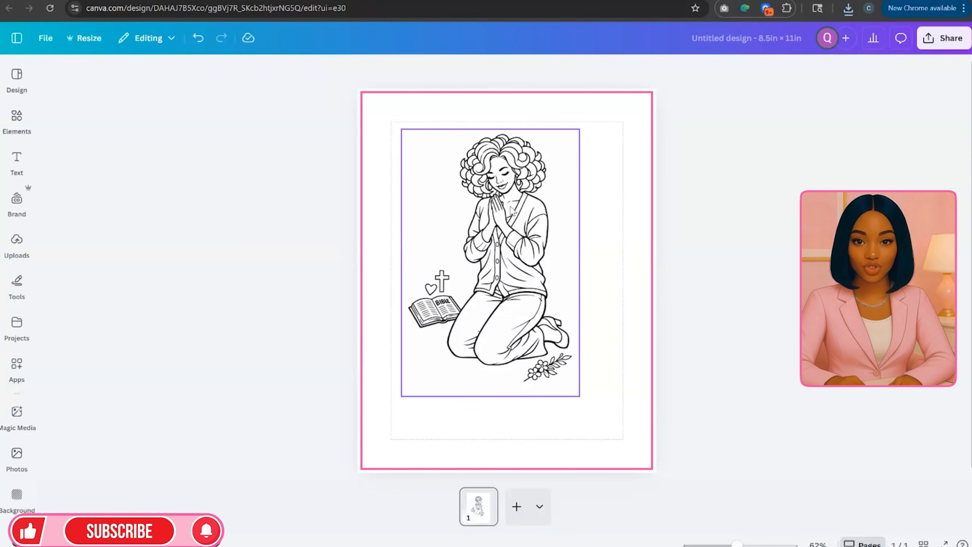
{"action": "left_click", "coordinate": [572, 336]}
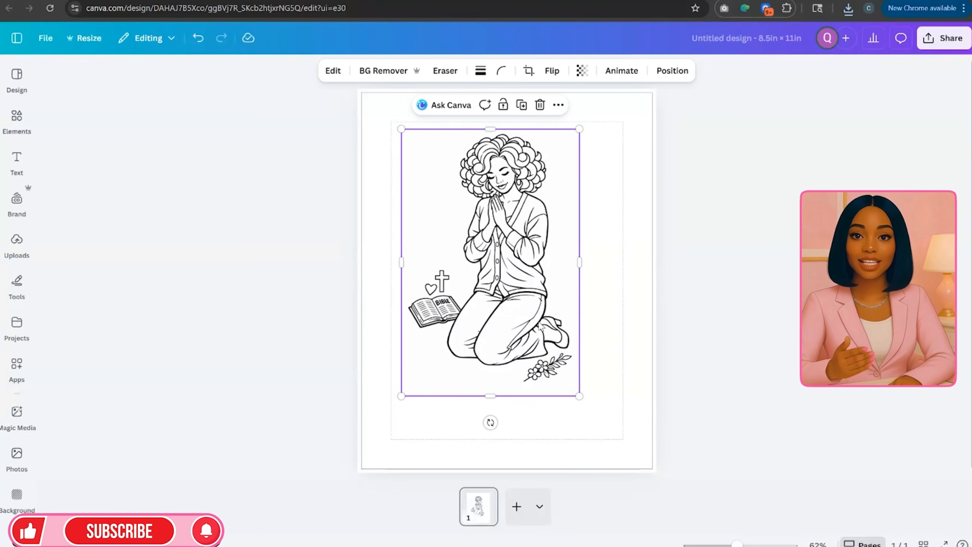
{"action": "left_click_drag", "start_coordinate": [579, 396], "coordinate": [608, 439]}
{"action": "left_click_drag", "start_coordinate": [610, 127], "coordinate": [612, 122]}
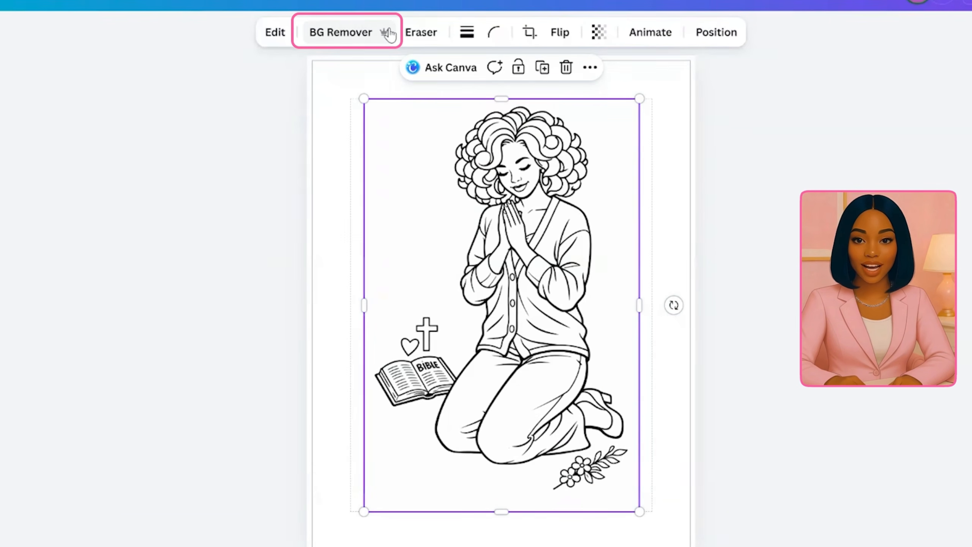
{"action": "left_click", "coordinate": [361, 36]}
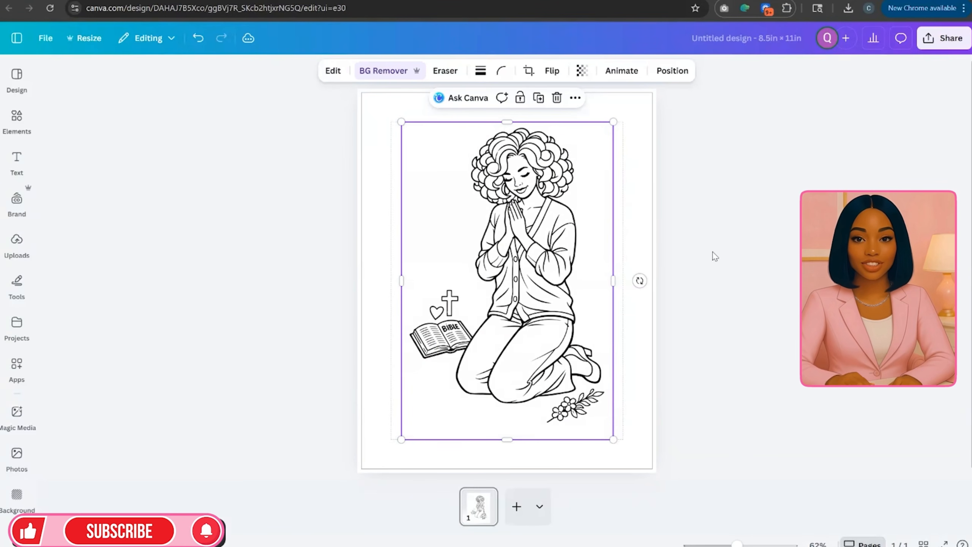
{"action": "left_click", "coordinate": [735, 317]}
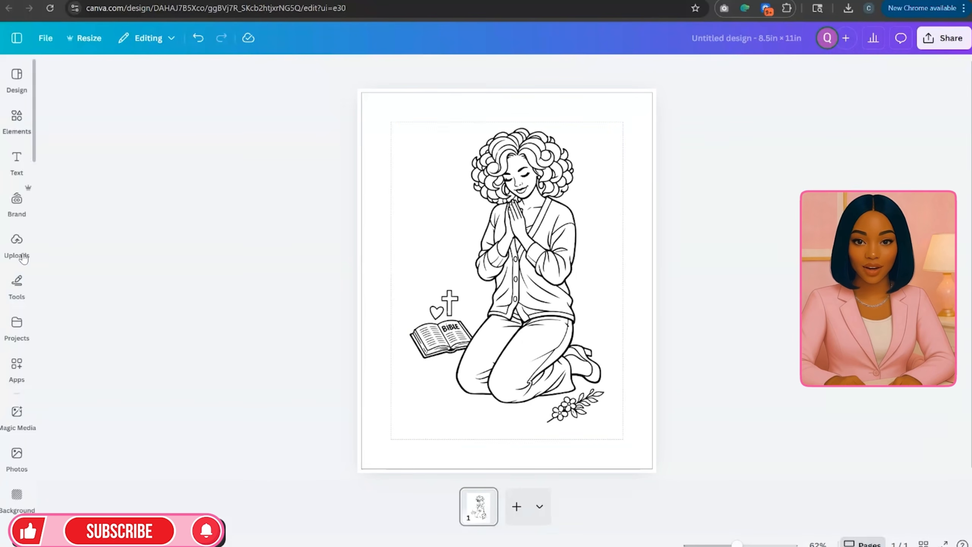
Add a square shape from the recently used elements to the page.
{"action": "left_click", "coordinate": [16, 240]}
{"action": "left_click", "coordinate": [16, 115]}
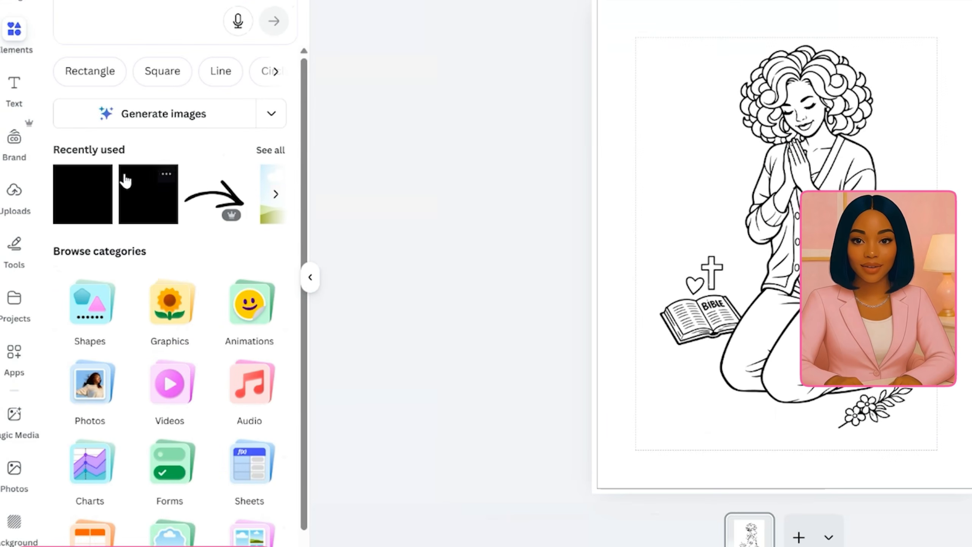
{"action": "left_click", "coordinate": [100, 175]}
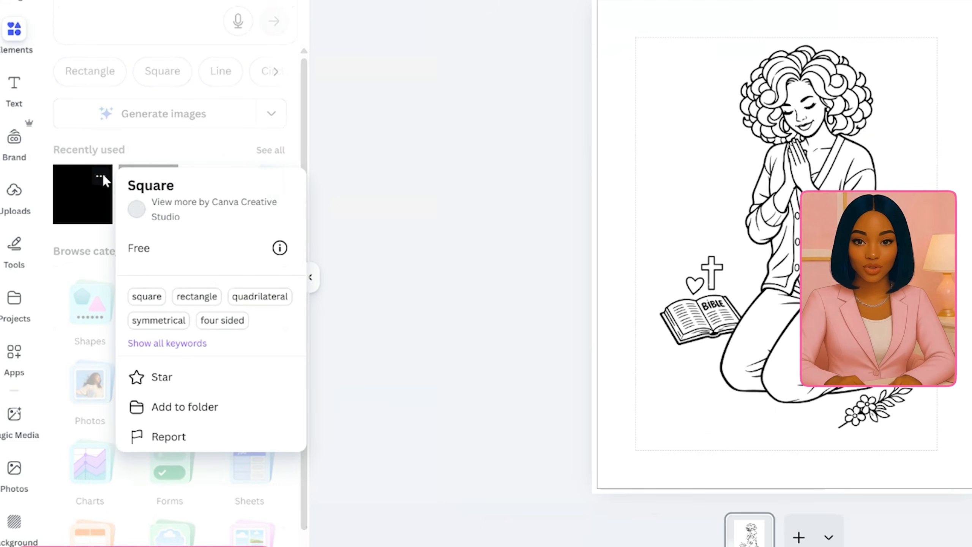
{"action": "left_click", "coordinate": [93, 194]}
{"action": "left_click", "coordinate": [91, 194]}
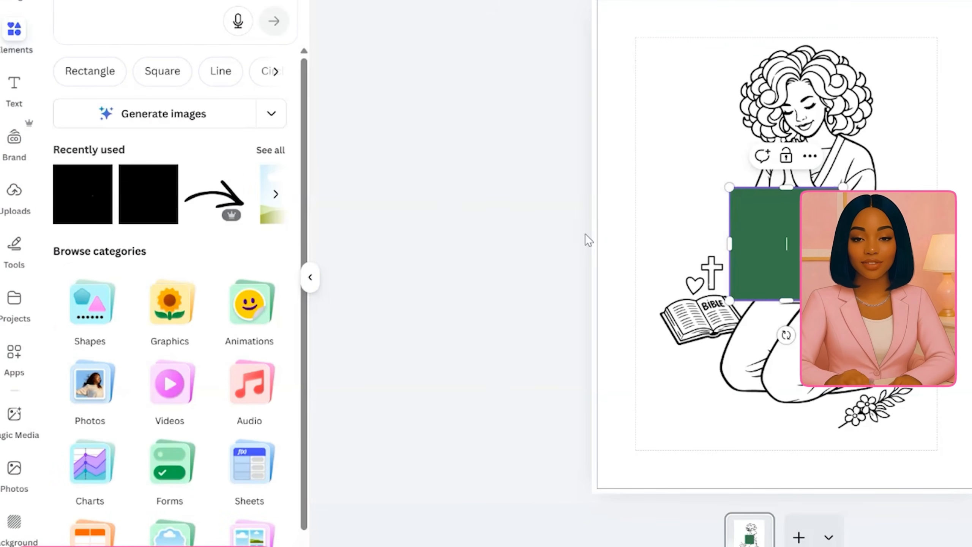
{"action": "left_click", "coordinate": [310, 277]}
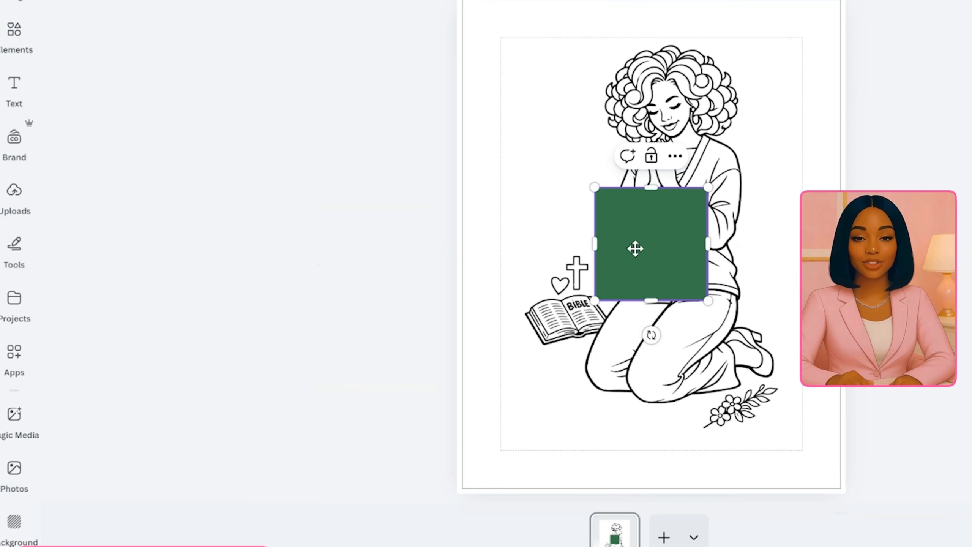
Move the green square to the page's upper-left corner and stretch it to cover the page just inside the bleed line.
{"action": "left_click_drag", "start_coordinate": [634, 247], "coordinate": [529, 82]}
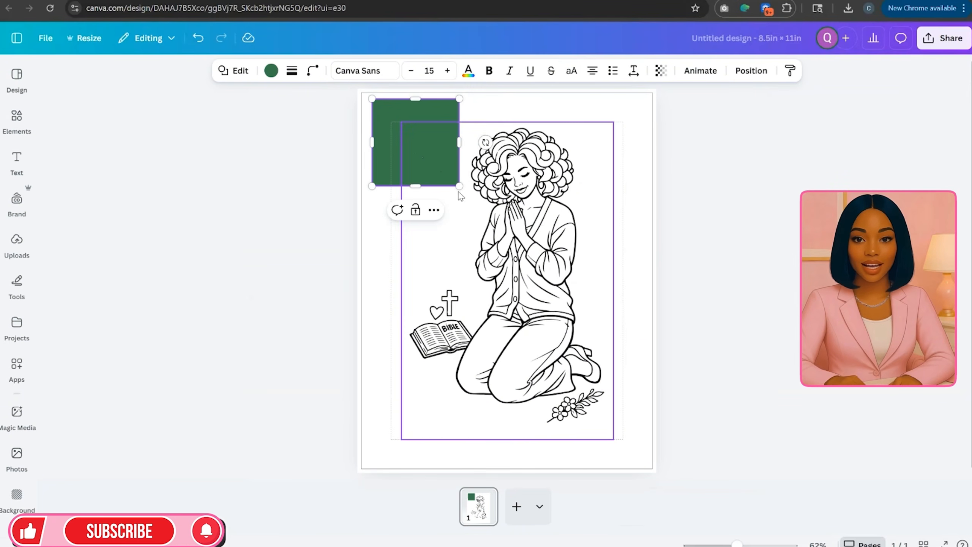
{"action": "left_click_drag", "start_coordinate": [591, 119], "coordinate": [640, 161]}
{"action": "left_click_drag", "start_coordinate": [499, 217], "coordinate": [641, 362]}
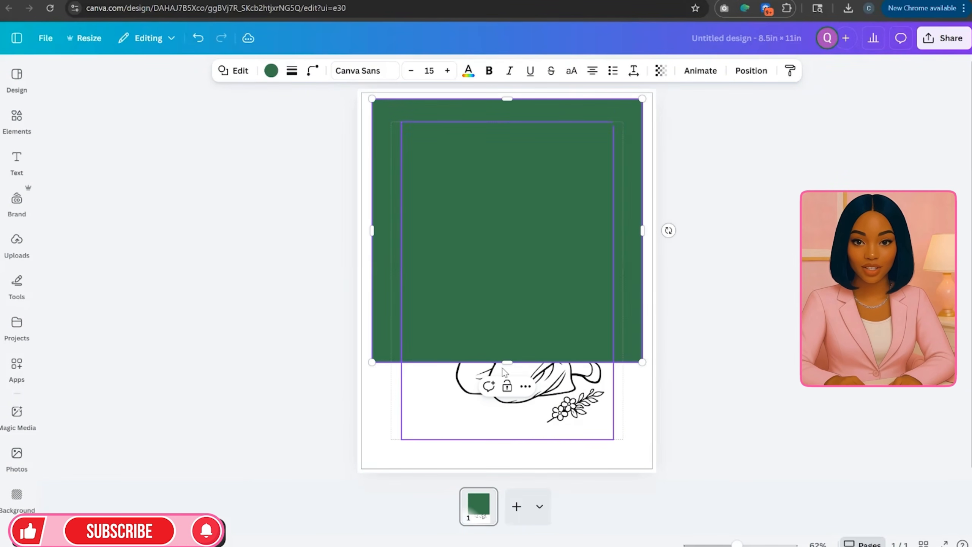
{"action": "left_click_drag", "start_coordinate": [504, 359], "coordinate": [506, 460]}
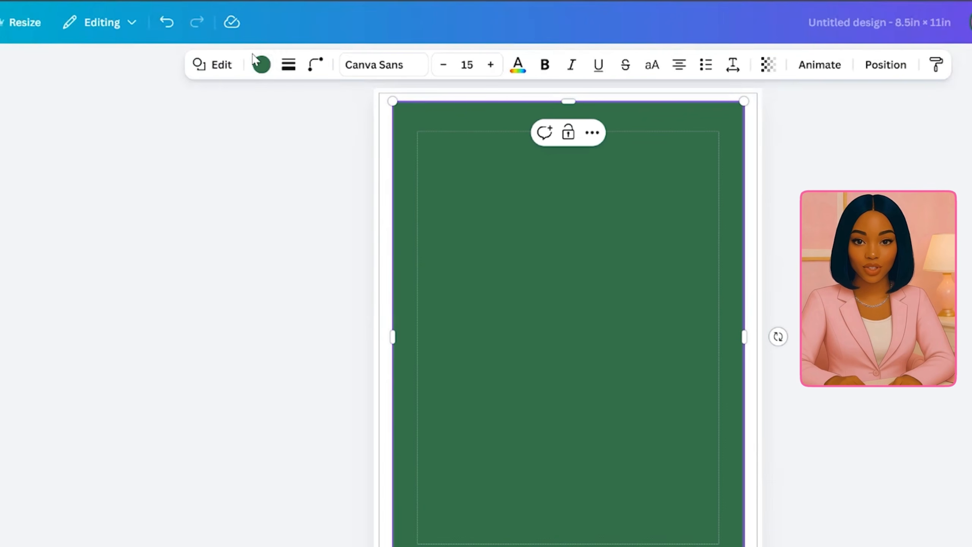
Give the green rectangle a transparent fill and an outline with a stroke weight of 2.
{"action": "left_click", "coordinate": [261, 65]}
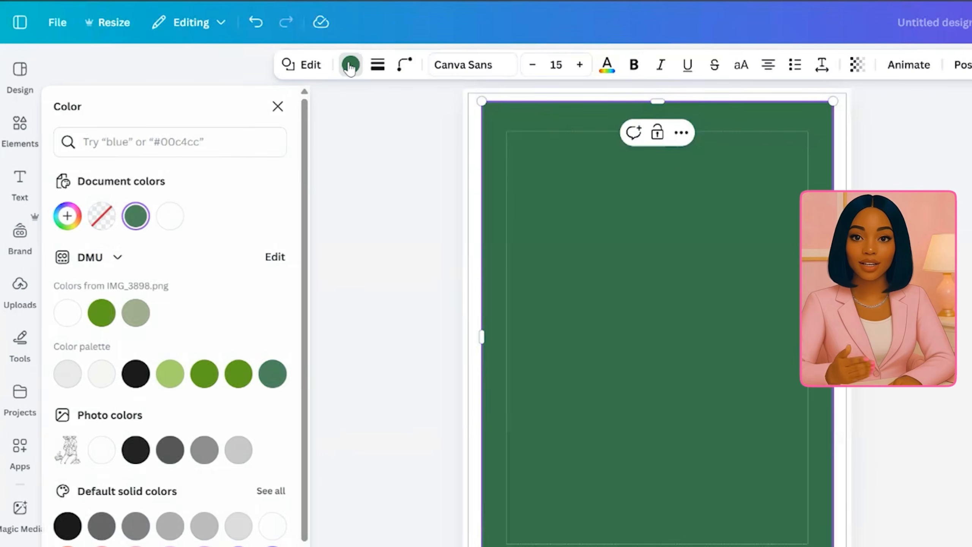
{"action": "left_click", "coordinate": [105, 221]}
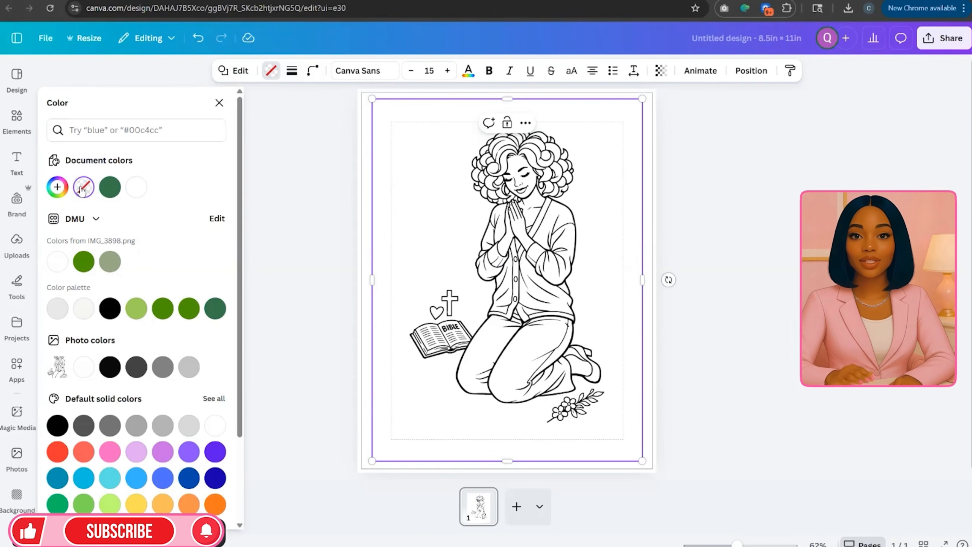
{"action": "left_click", "coordinate": [291, 75]}
{"action": "left_click", "coordinate": [356, 149]}
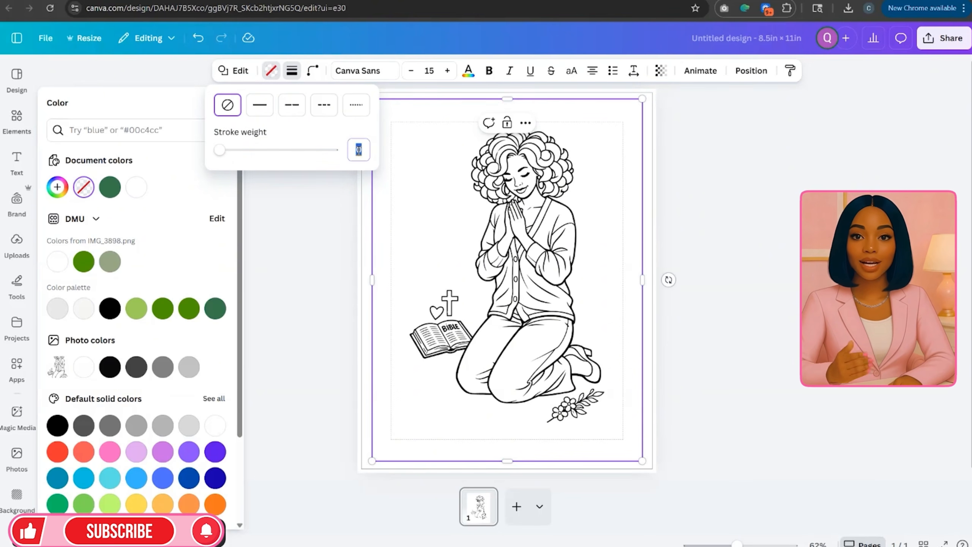
{"action": "type", "text": "2"}
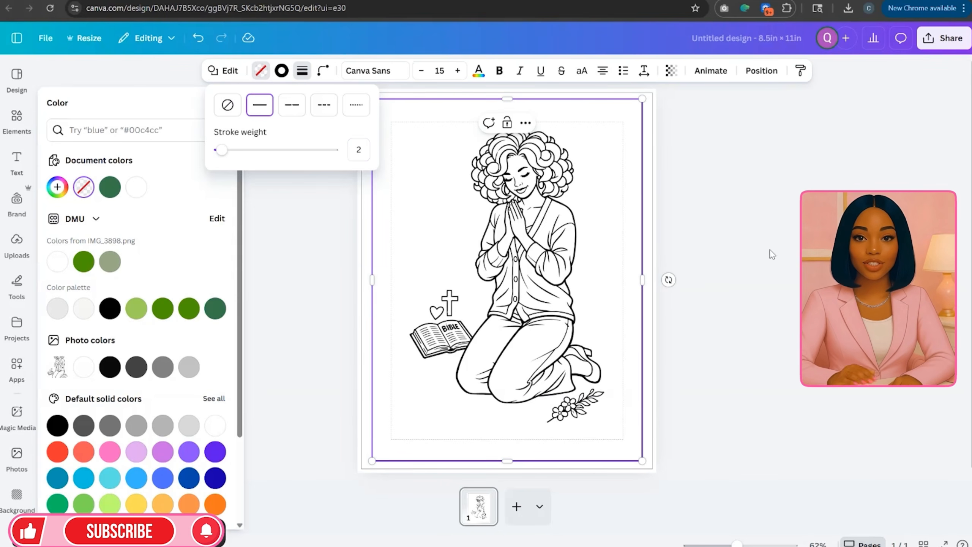
{"action": "left_click", "coordinate": [775, 251]}
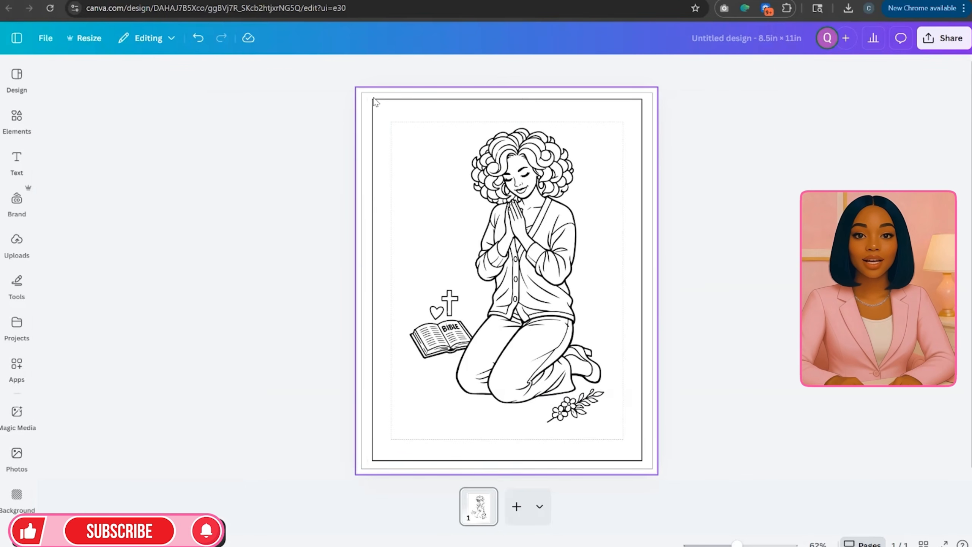
Set the stroke weight of the border rectangle to 5.
{"action": "left_click", "coordinate": [373, 110]}
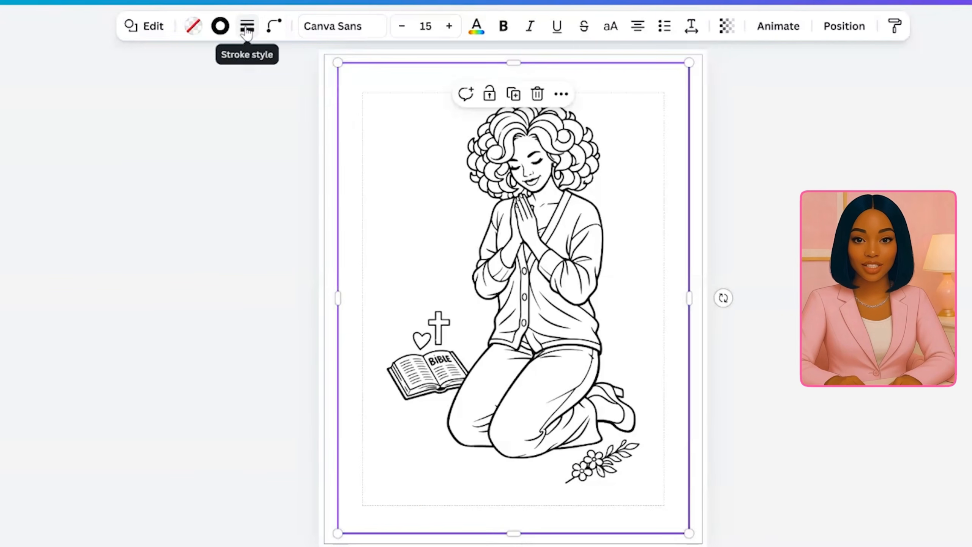
{"action": "left_click", "coordinate": [301, 71]}
{"action": "double_click", "coordinate": [333, 129]}
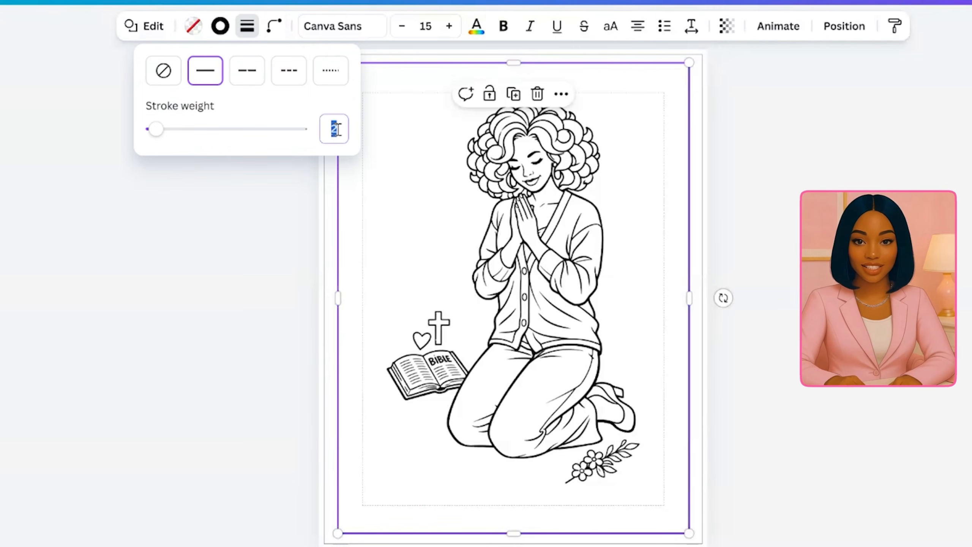
{"action": "type", "text": "5"}
{"action": "key", "text": "Escape"}
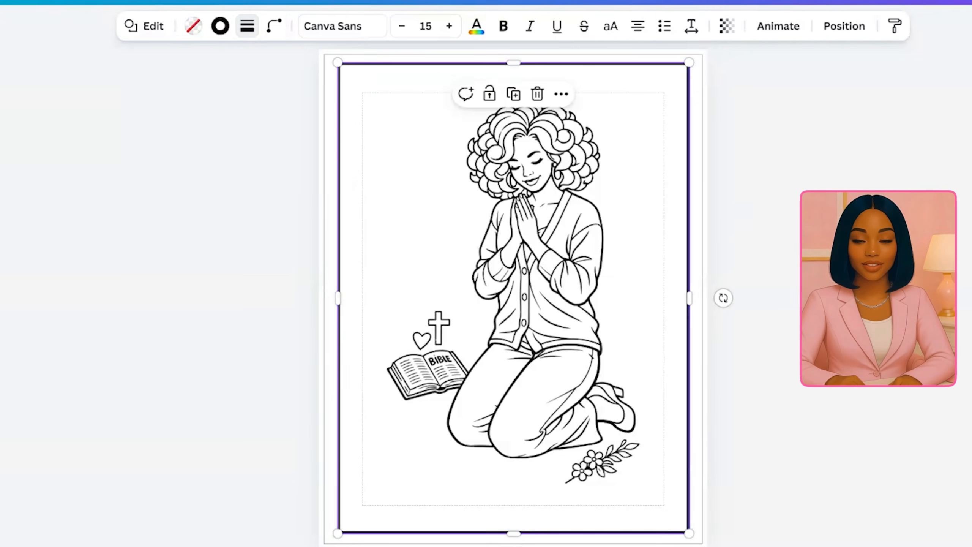
{"action": "key", "text": "Escape"}
Set the border rectangle's stroke weight back to 2.
{"action": "left_click", "coordinate": [634, 140]}
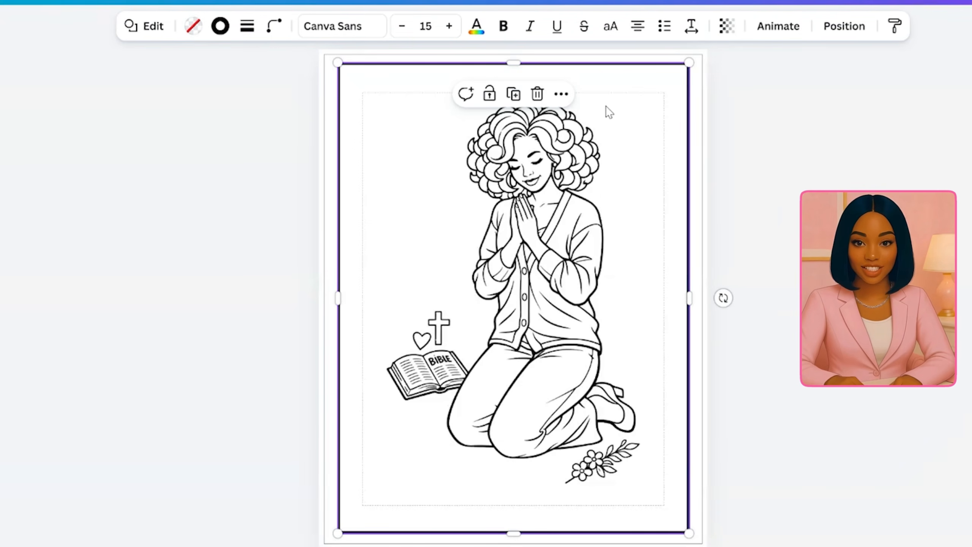
{"action": "left_click", "coordinate": [219, 28]}
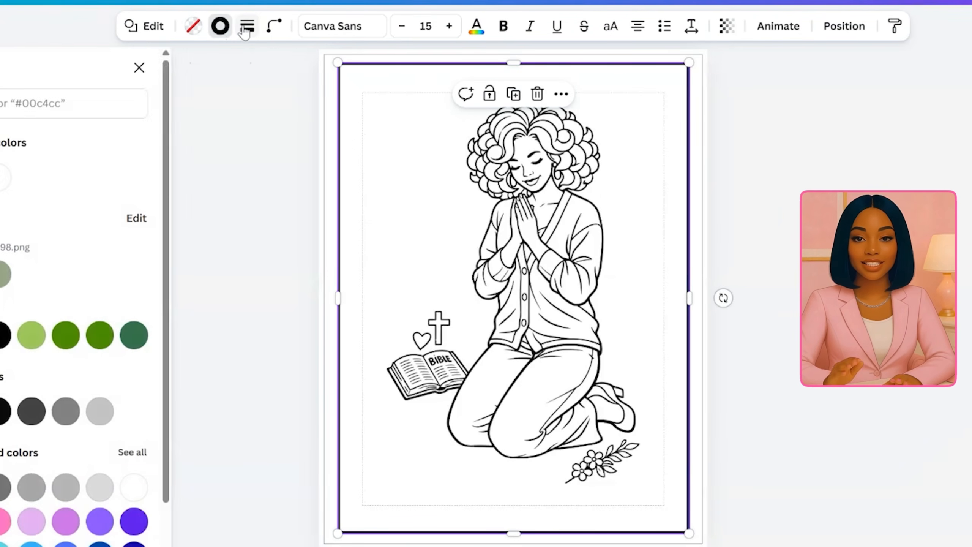
{"action": "left_click", "coordinate": [247, 26]}
{"action": "left_click", "coordinate": [334, 129]}
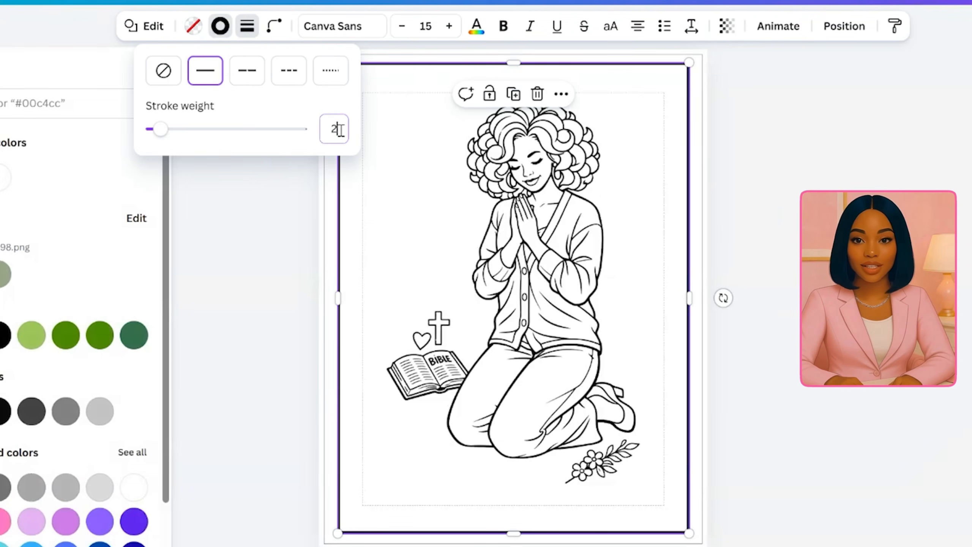
{"action": "key", "text": "BackSpace"}
{"action": "type", "text": "2"}
{"action": "key", "text": "Return"}
{"action": "key", "text": "Escape"}
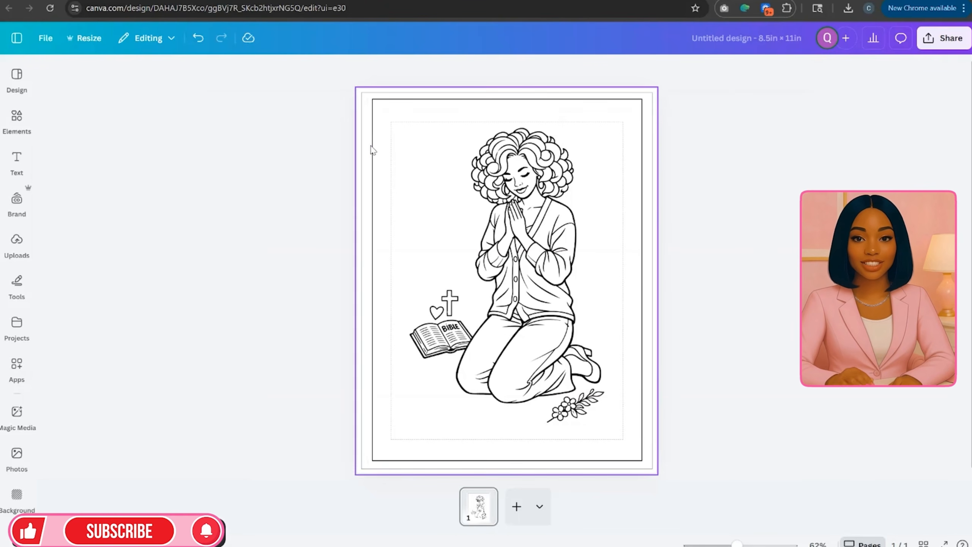
Hide the margin and print bleed guides on the page.
{"action": "left_click", "coordinate": [525, 256]}
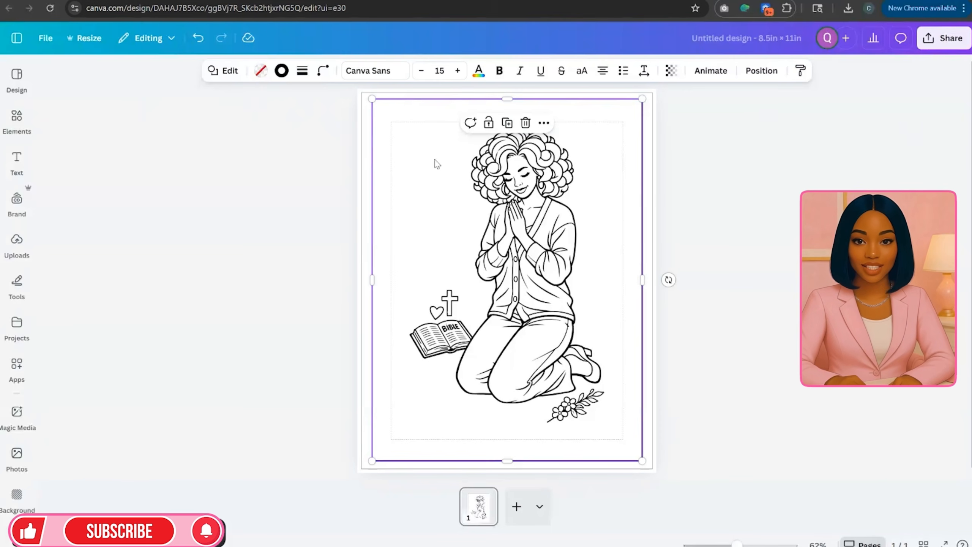
{"action": "left_click", "coordinate": [45, 38]}
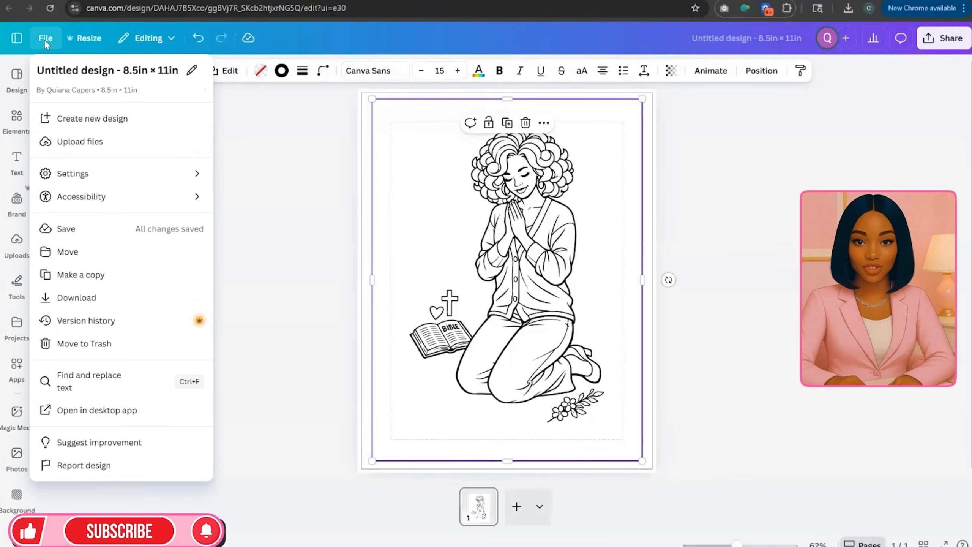
{"action": "mouse_move", "coordinate": [86, 174]}
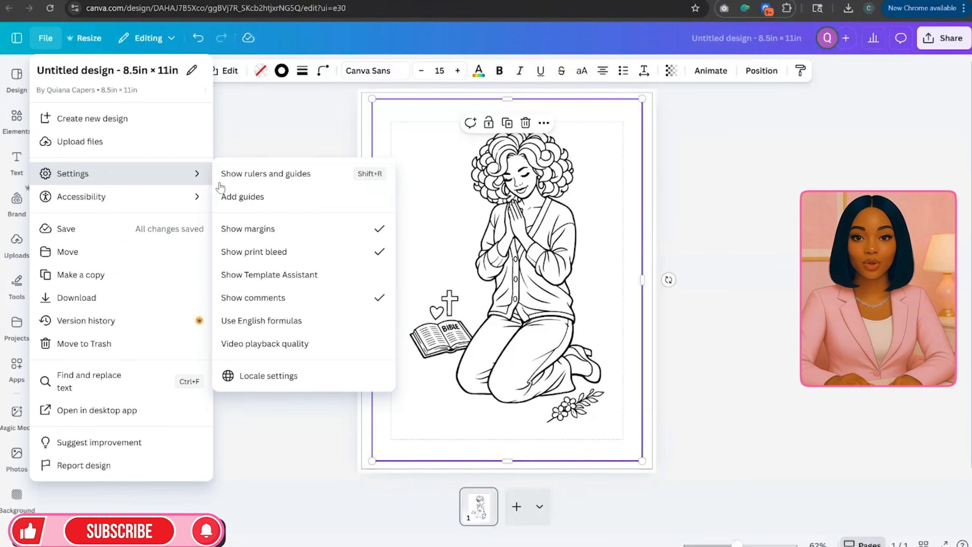
{"action": "left_click", "coordinate": [254, 230]}
{"action": "left_click", "coordinate": [46, 38]}
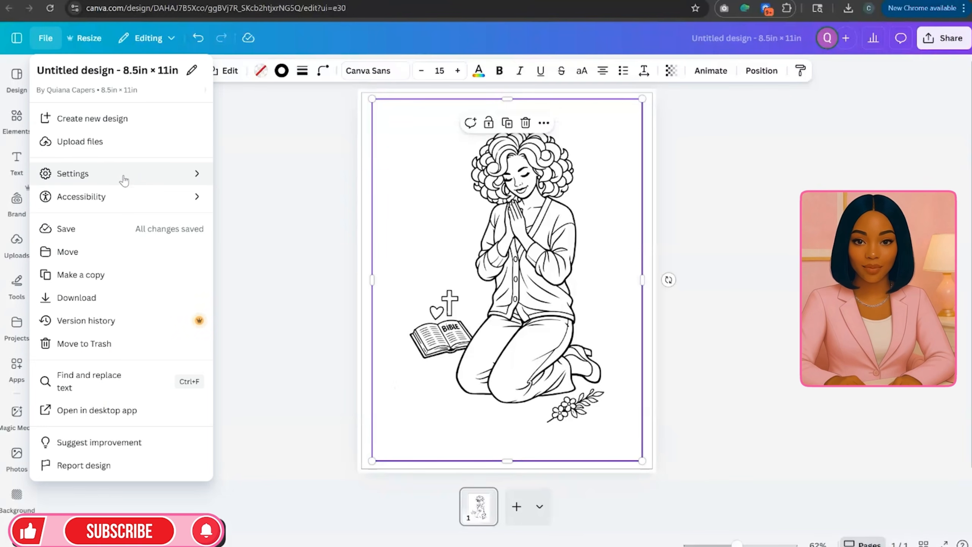
{"action": "mouse_move", "coordinate": [171, 176]}
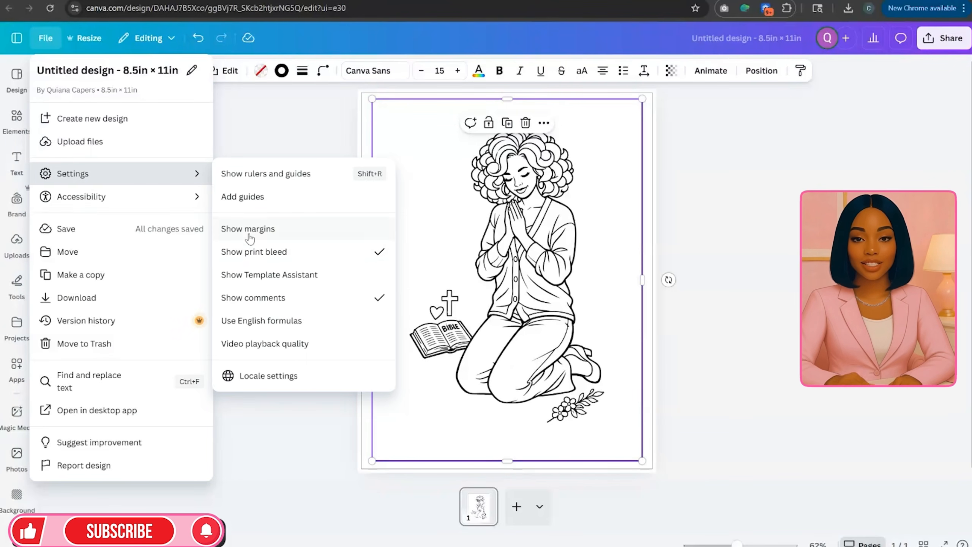
{"action": "left_click", "coordinate": [257, 255]}
{"action": "left_click", "coordinate": [718, 279]}
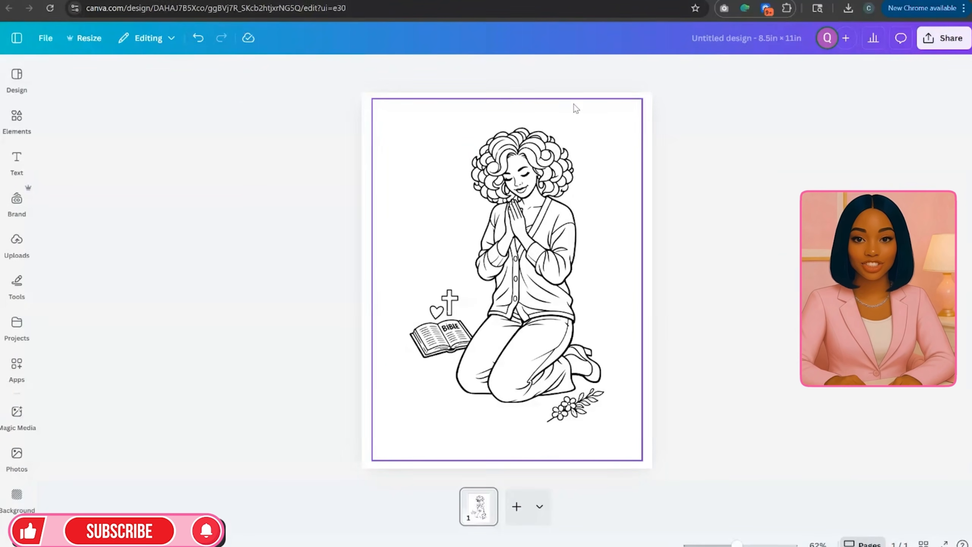
View the position and layer order options of the border rectangle, and close them again.
{"action": "left_click", "coordinate": [581, 148]}
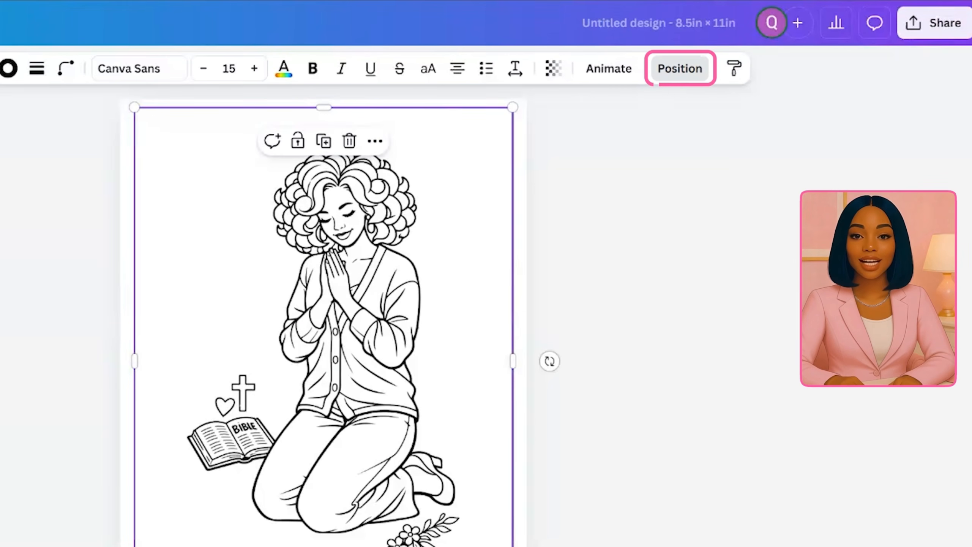
{"action": "left_click", "coordinate": [679, 67]}
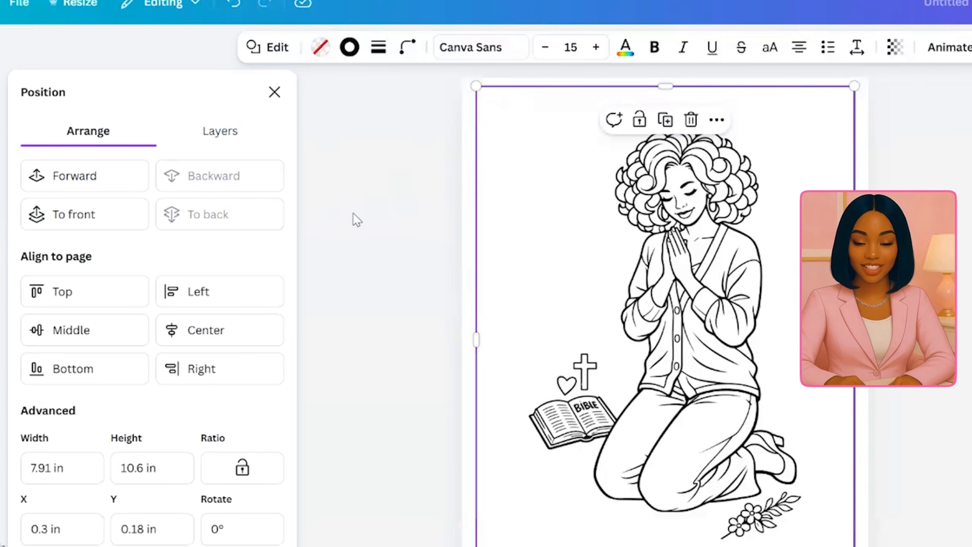
{"action": "left_click", "coordinate": [729, 256]}
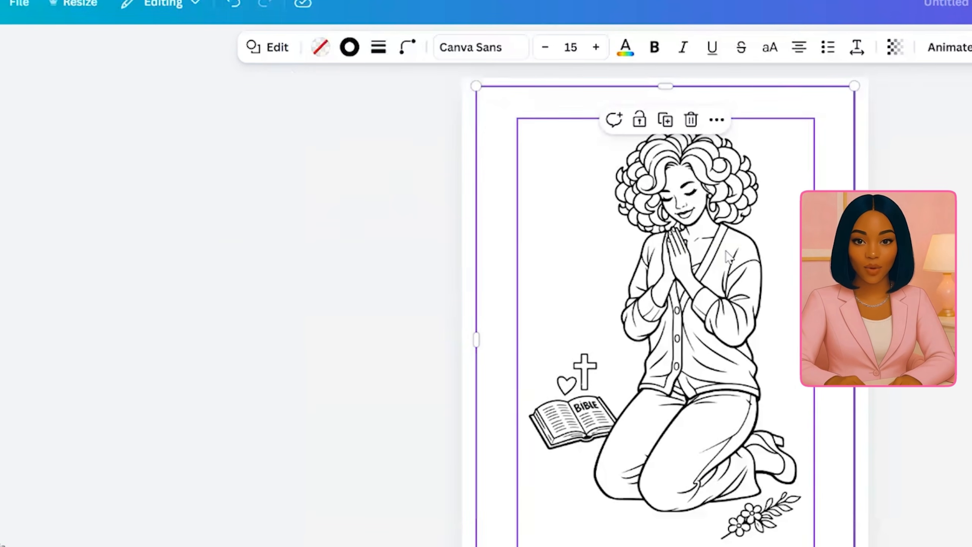
{"action": "mouse_move", "coordinate": [729, 253]}
{"action": "left_mouse_down"}
{"action": "mouse_move", "coordinate": [715, 254]}
{"action": "mouse_move", "coordinate": [744, 241]}
{"action": "mouse_move", "coordinate": [725, 248]}
{"action": "left_mouse_up"}
Shrink the border rectangle slightly and center it on the page around the praying woman.
{"action": "left_click", "coordinate": [844, 337]}
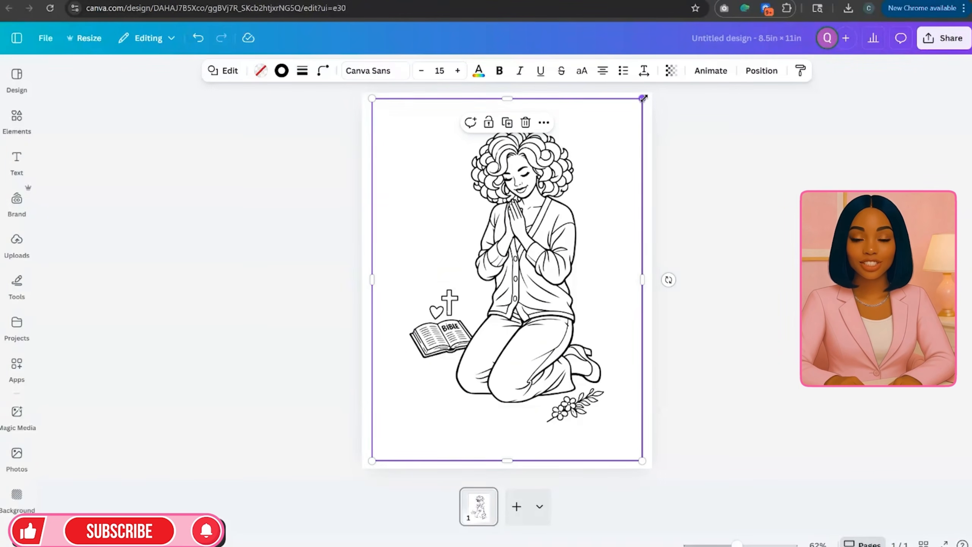
{"action": "left_click_drag", "start_coordinate": [642, 98], "coordinate": [633, 105]}
{"action": "left_click", "coordinate": [611, 132]}
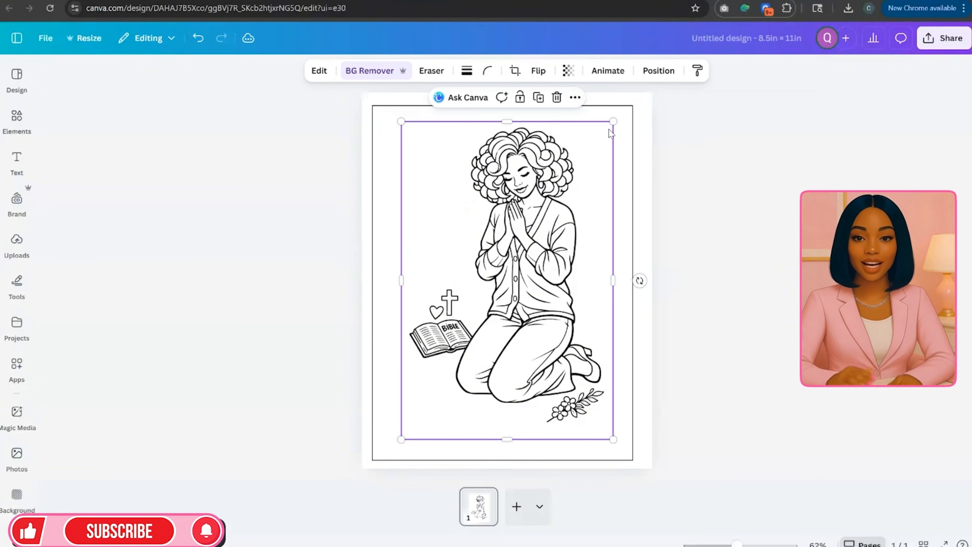
{"action": "left_click", "coordinate": [625, 110]}
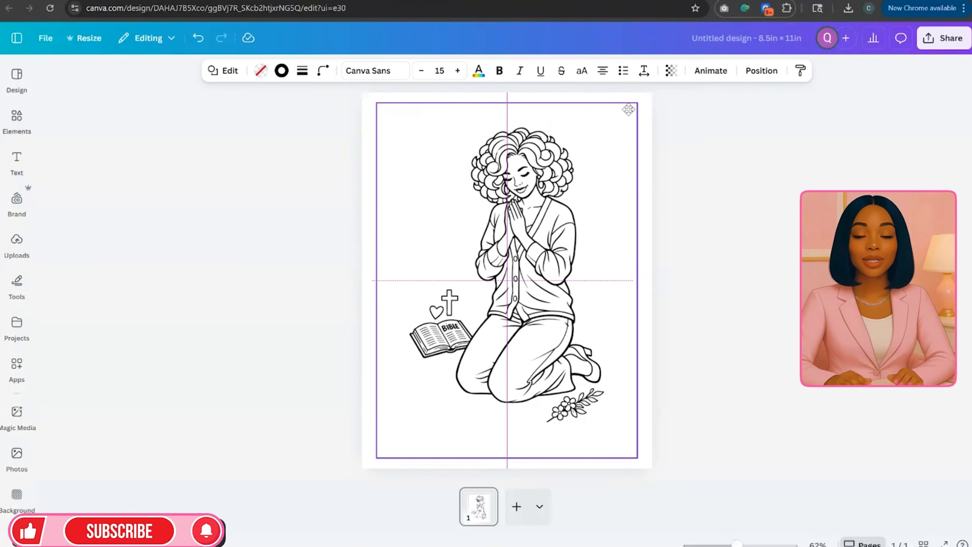
{"action": "left_click", "coordinate": [629, 109]}
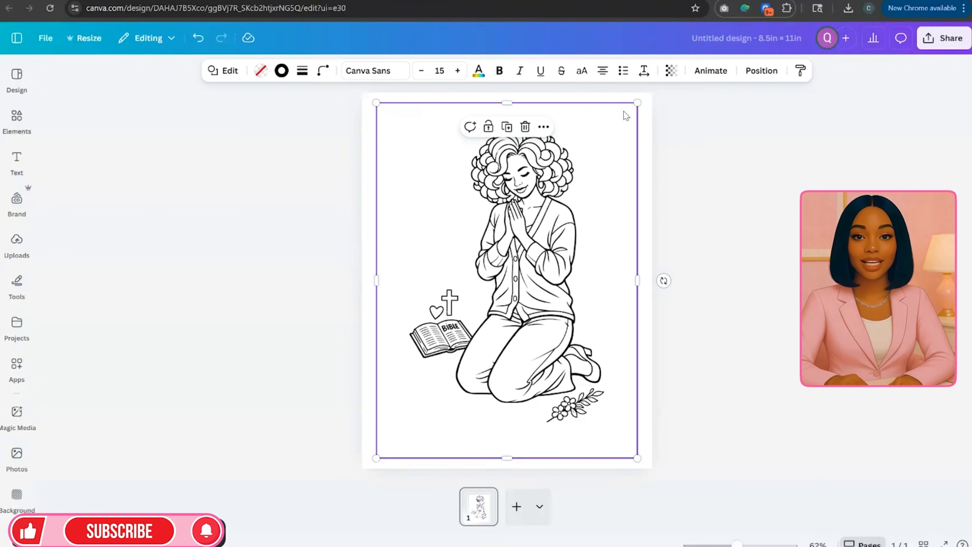
Lock the border rectangle and check that the praying woman image can still be selected separately.
{"action": "left_click", "coordinate": [489, 128]}
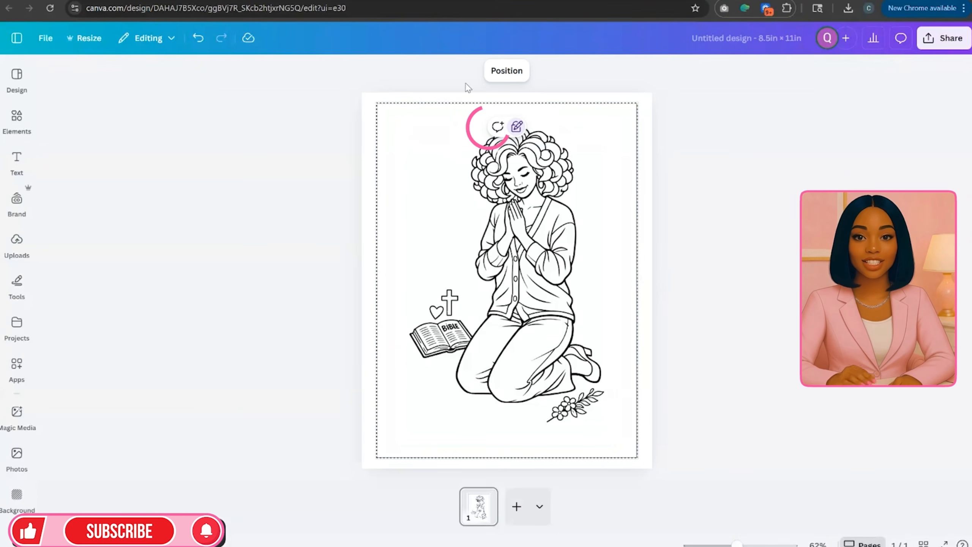
{"action": "left_click", "coordinate": [511, 257]}
{"action": "left_click_drag", "start_coordinate": [511, 256], "coordinate": [513, 255]}
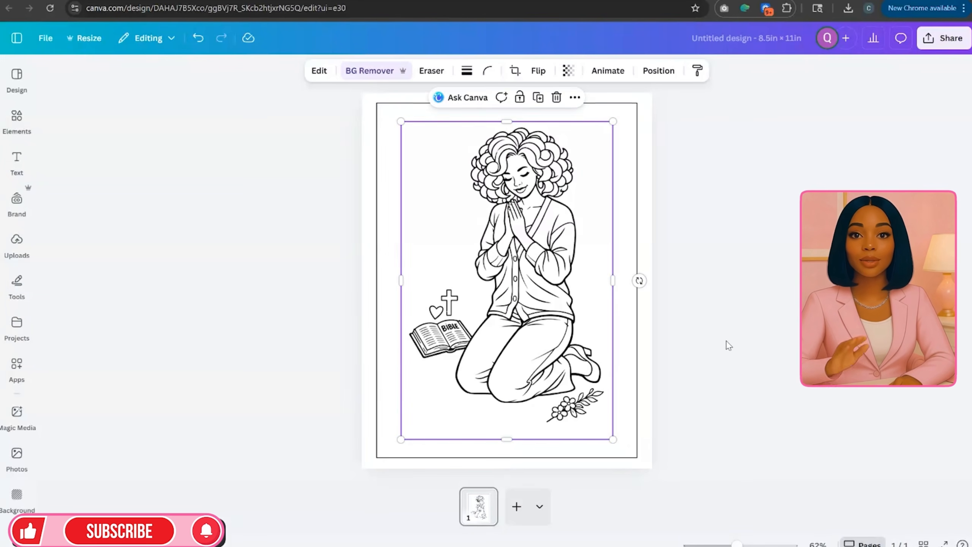
{"action": "left_click", "coordinate": [694, 362]}
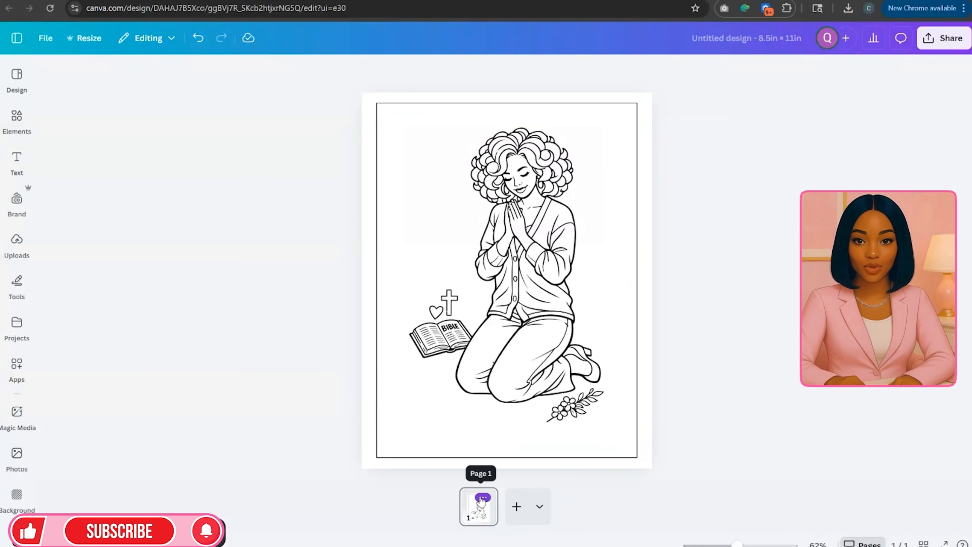
Duplicate the coloring page twice to make three pages.
{"action": "left_click", "coordinate": [483, 498]}
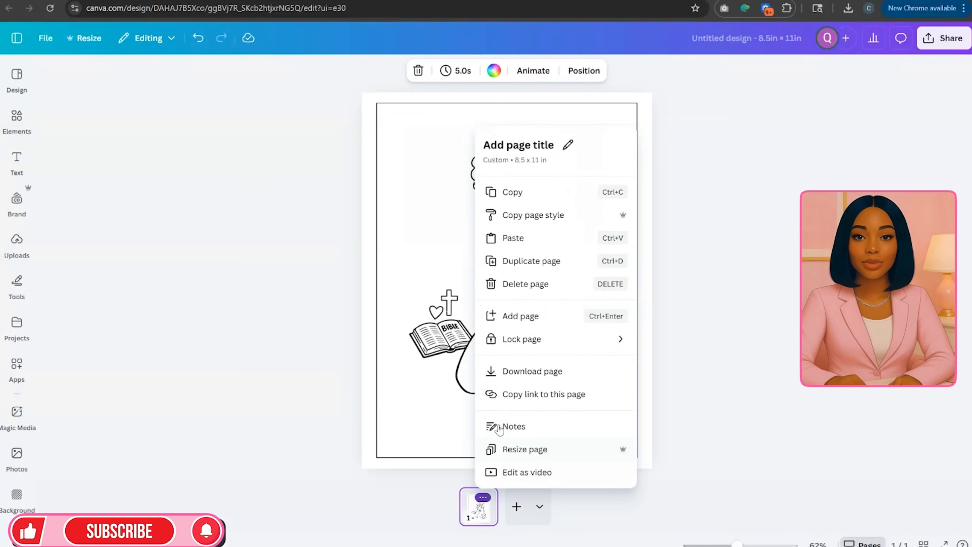
{"action": "left_click", "coordinate": [521, 261]}
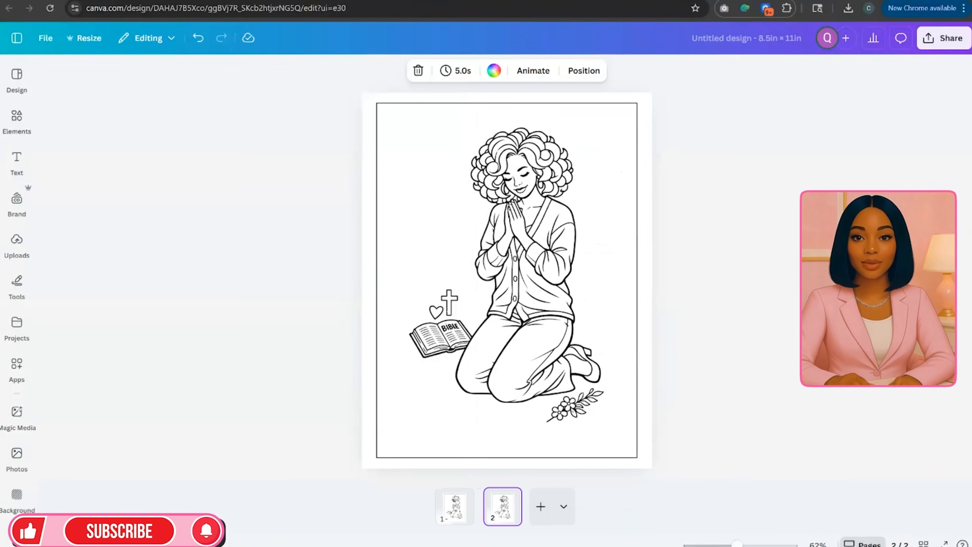
{"action": "left_click", "coordinate": [507, 497]}
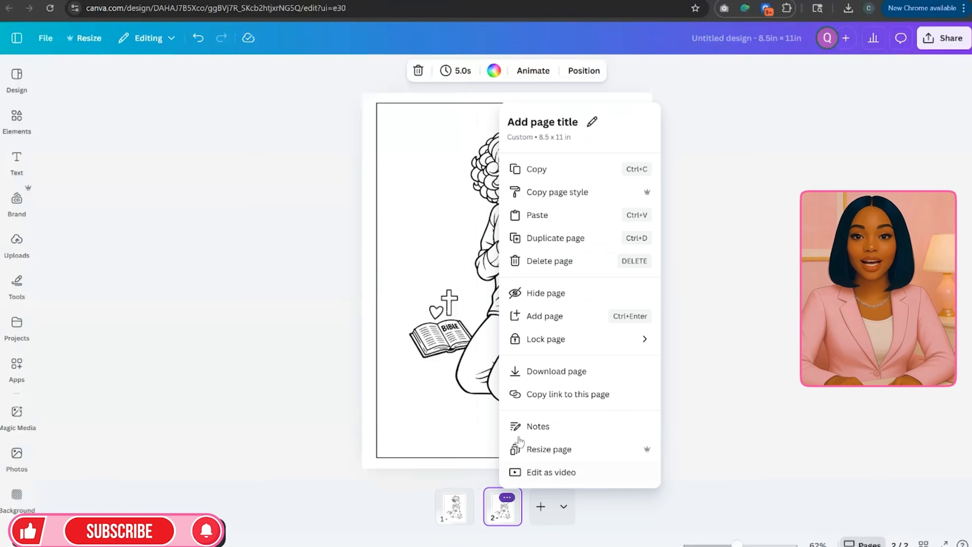
{"action": "left_click", "coordinate": [567, 247]}
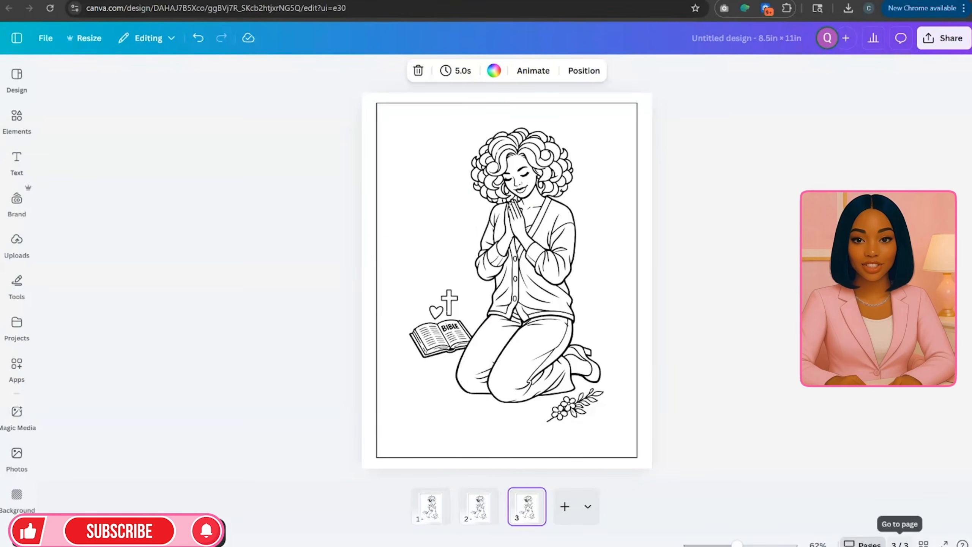
Show all pages as a grid and duplicate the whole set twice, making 12 pages.
{"action": "left_click", "coordinate": [923, 542]}
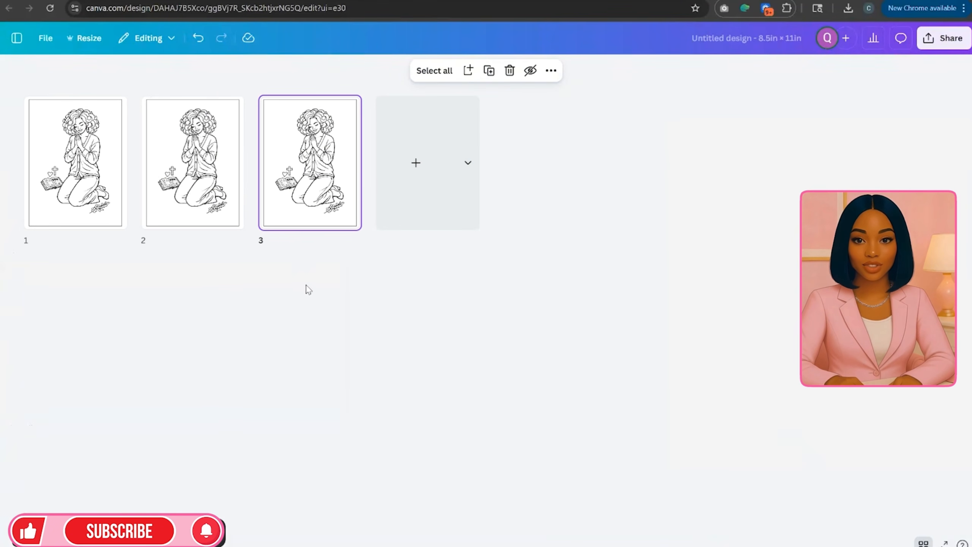
{"action": "left_click_drag", "start_coordinate": [397, 293], "coordinate": [33, 163]}
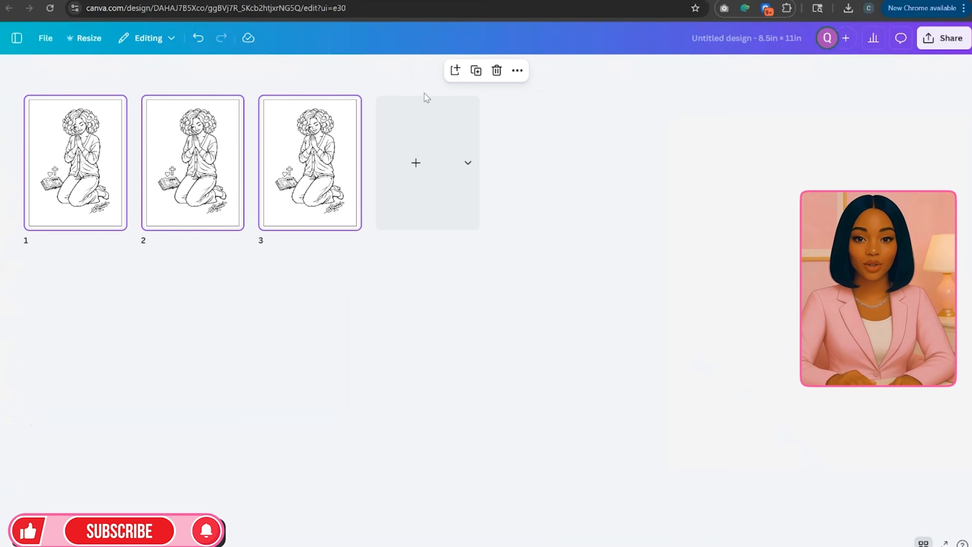
{"action": "left_click", "coordinate": [476, 71]}
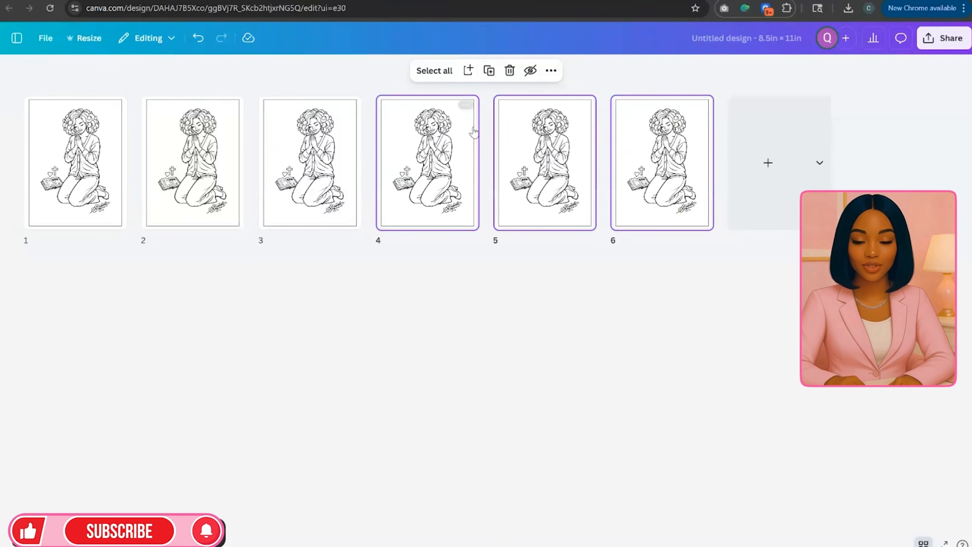
{"action": "left_click_drag", "start_coordinate": [736, 282], "coordinate": [72, 152]}
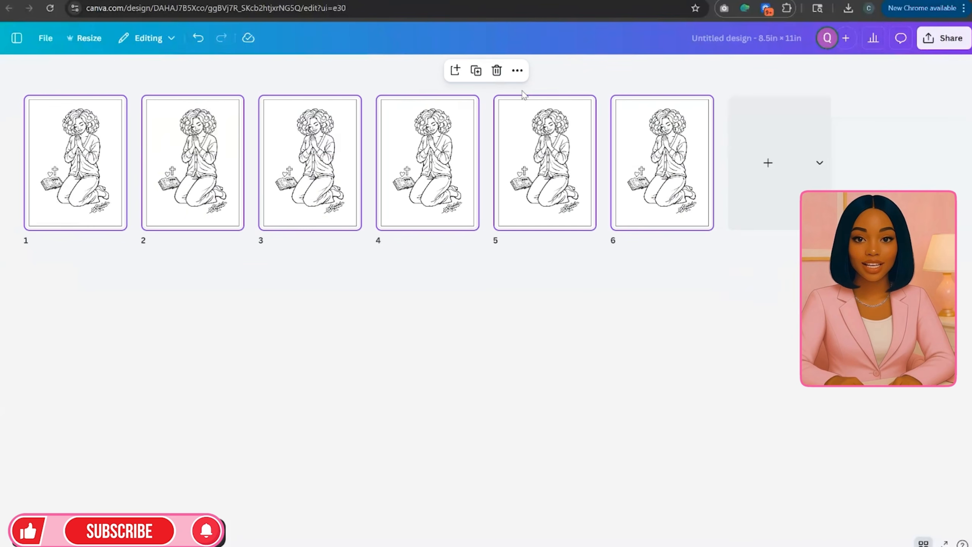
{"action": "left_click", "coordinate": [475, 71]}
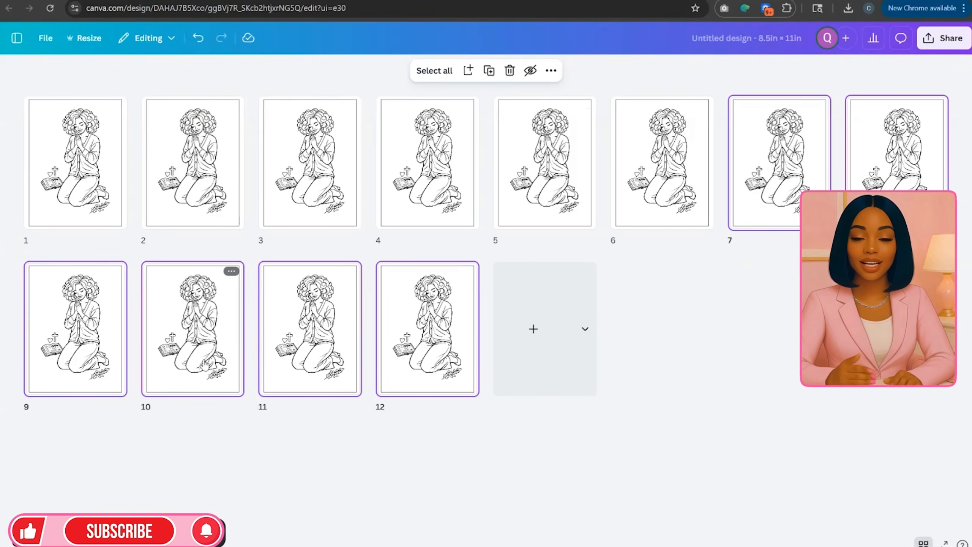
On page 2, replace the praying woman with the uploaded line art of the woman walking with a Bible near a church.
{"action": "mouse_move", "coordinate": [370, 232]}
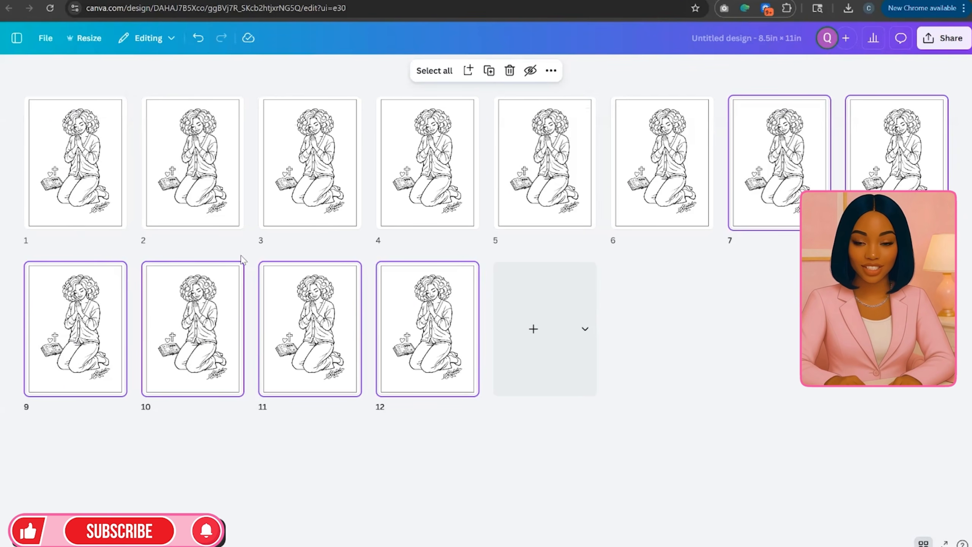
{"action": "double_click", "coordinate": [195, 191]}
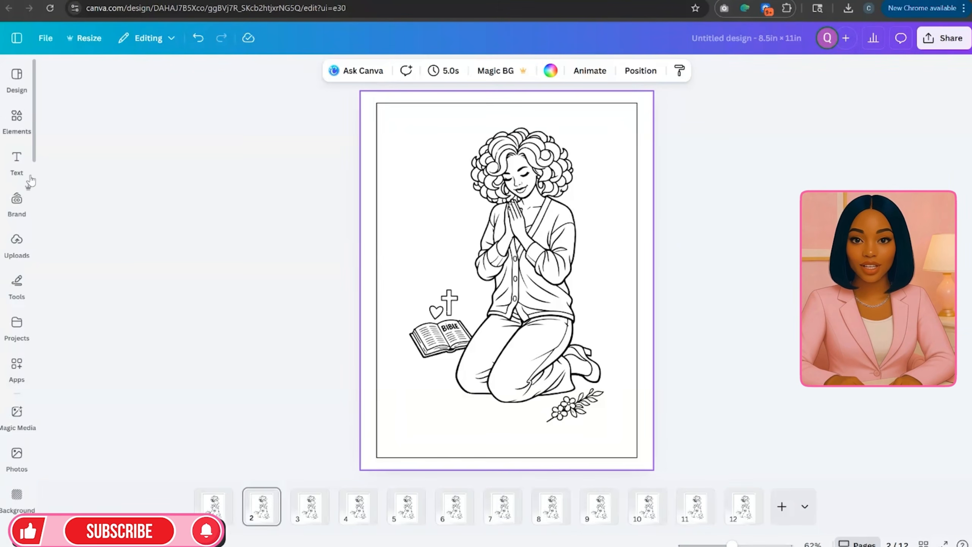
{"action": "left_click", "coordinate": [16, 244]}
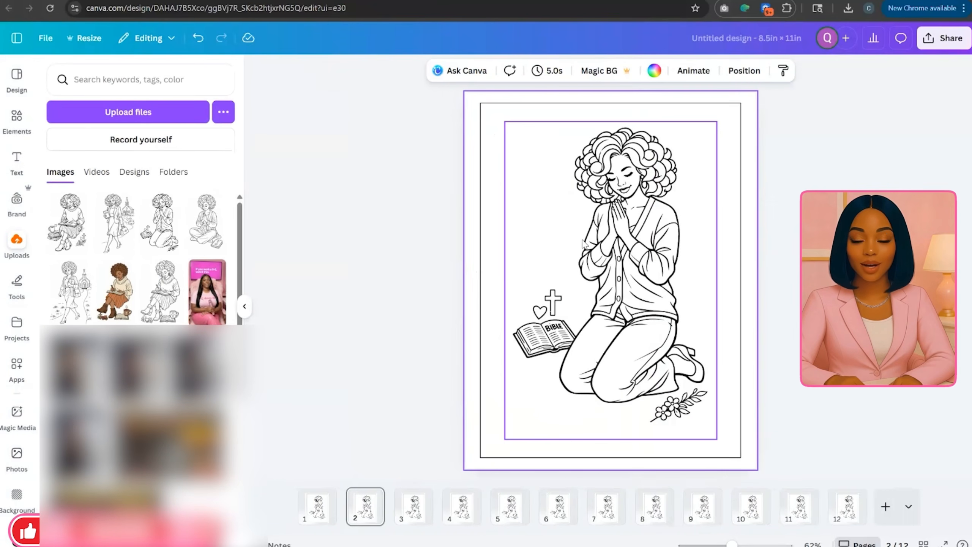
{"action": "left_click", "coordinate": [577, 244]}
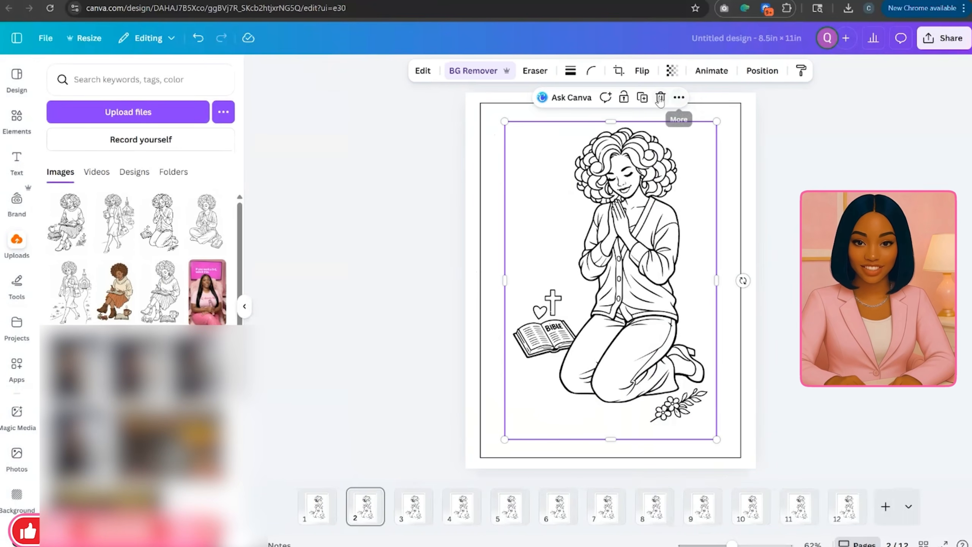
{"action": "left_click", "coordinate": [678, 98]}
{"action": "left_click", "coordinate": [120, 231]}
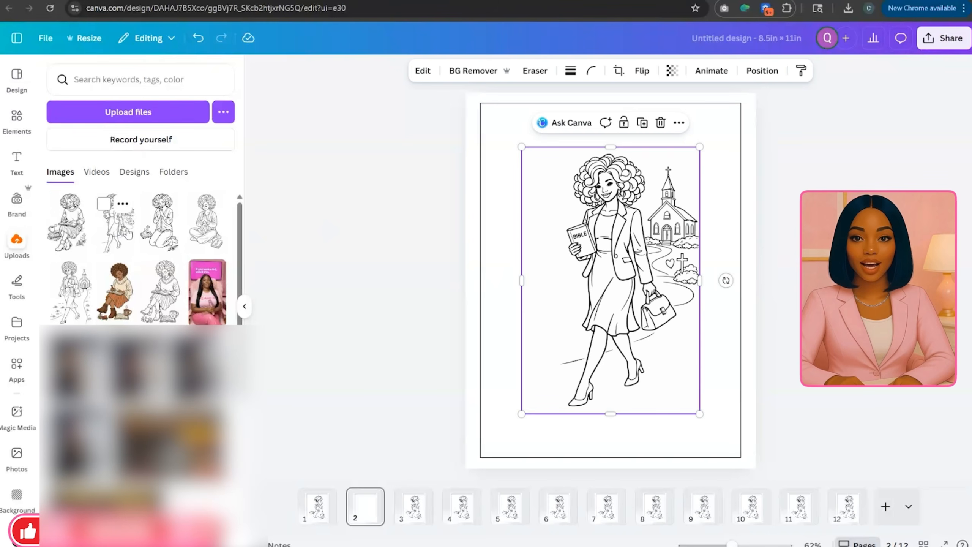
Enlarge the walking woman image to nearly fill the page 2 border and remove its background.
{"action": "left_click_drag", "start_coordinate": [698, 146], "coordinate": [722, 113]}
{"action": "left_click_drag", "start_coordinate": [523, 413], "coordinate": [497, 452]}
{"action": "left_click", "coordinate": [459, 72]}
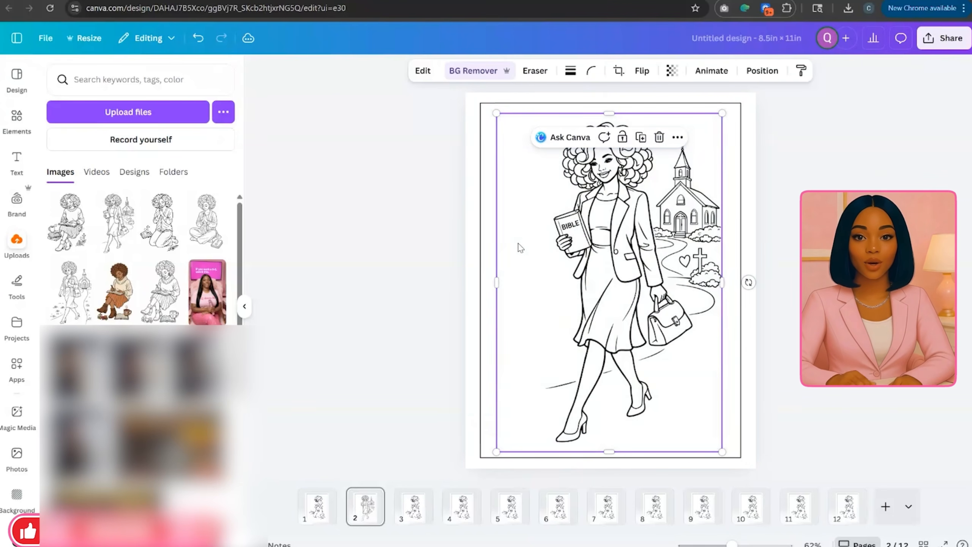
On page 3, replace the praying woman with the uploaded seated woman writing in a journal, enlarged to nearly fill the border.
{"action": "left_click", "coordinate": [413, 505]}
{"action": "left_click", "coordinate": [659, 97]}
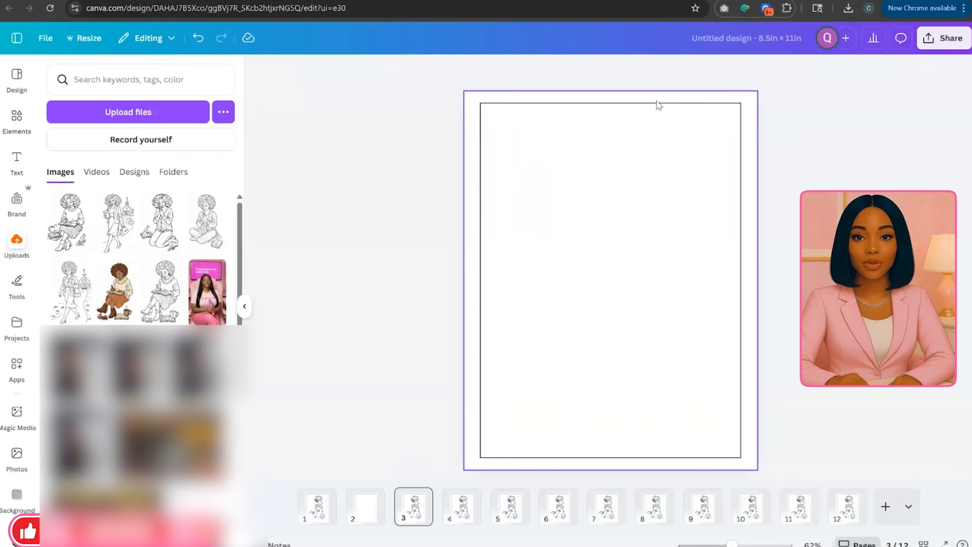
{"action": "left_click", "coordinate": [72, 235]}
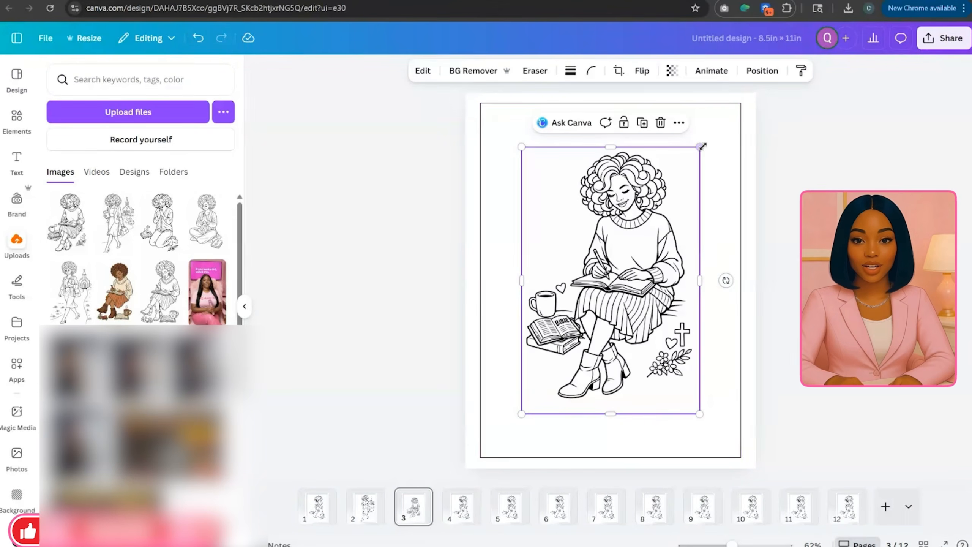
{"action": "left_click_drag", "start_coordinate": [700, 146], "coordinate": [724, 109]}
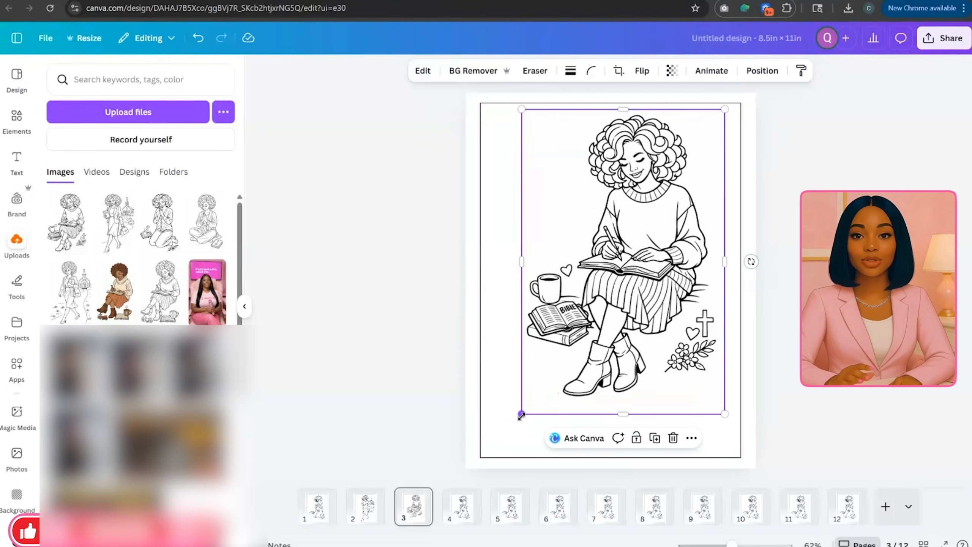
{"action": "left_click_drag", "start_coordinate": [521, 413], "coordinate": [497, 449]}
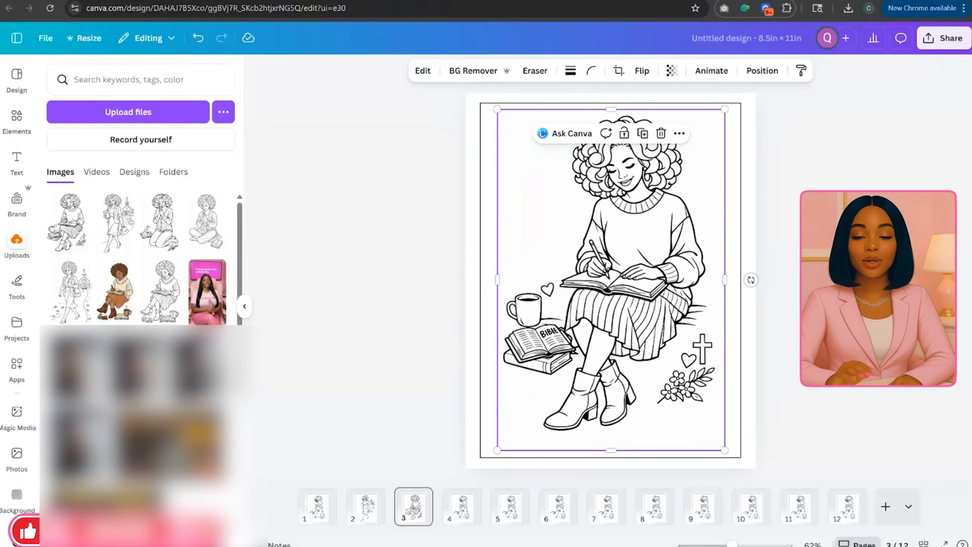
Switch to ChatGPT, download the image of the woman reading the Bible in an armchair, and return to Canva.
{"action": "key", "text": "ctrl+Tab"}
{"action": "left_click", "coordinate": [340, 459]}
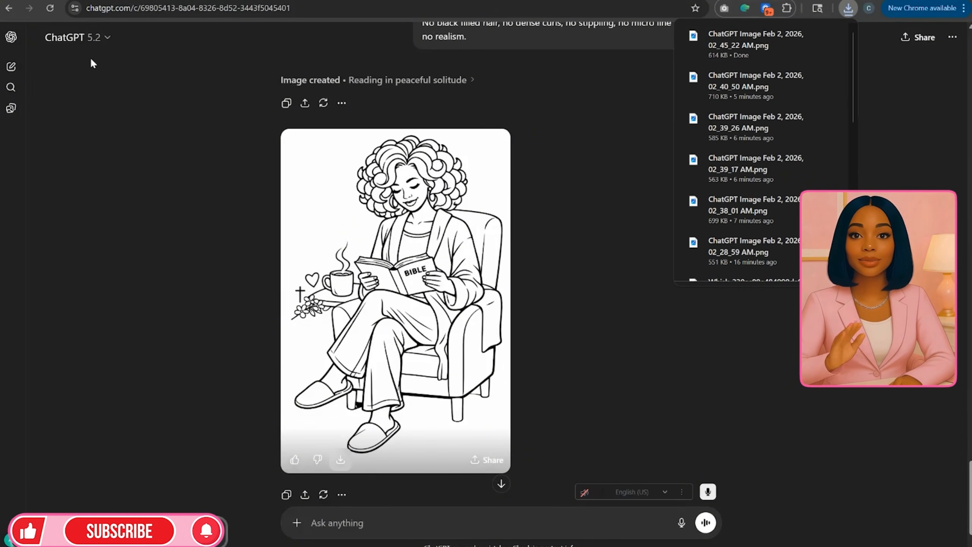
{"action": "key", "text": "ctrl+shift+Tab"}
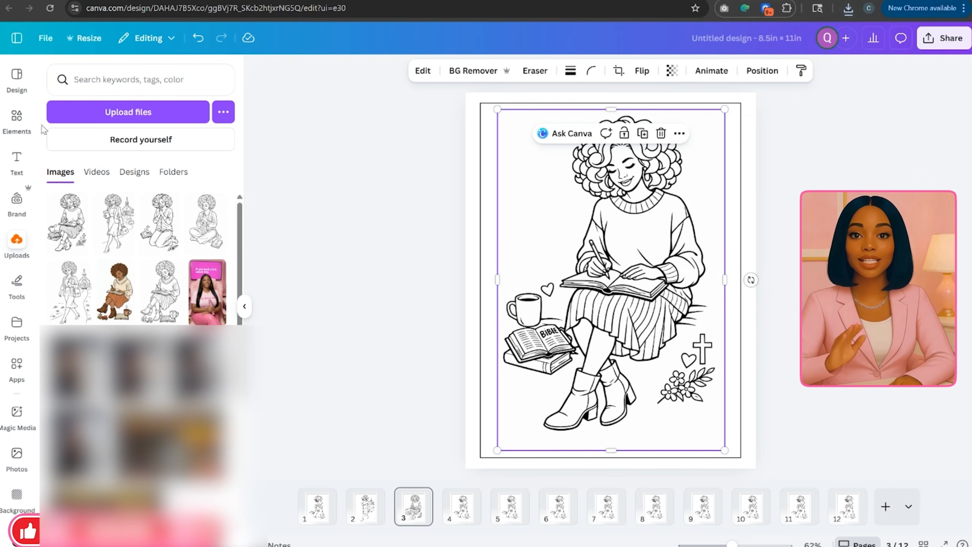
Upload the two ChatGPT images from Feb 2, 2026 named 02_45_22 AM and 02_40_50 AM from the Downloads folder.
{"action": "left_click", "coordinate": [95, 111]}
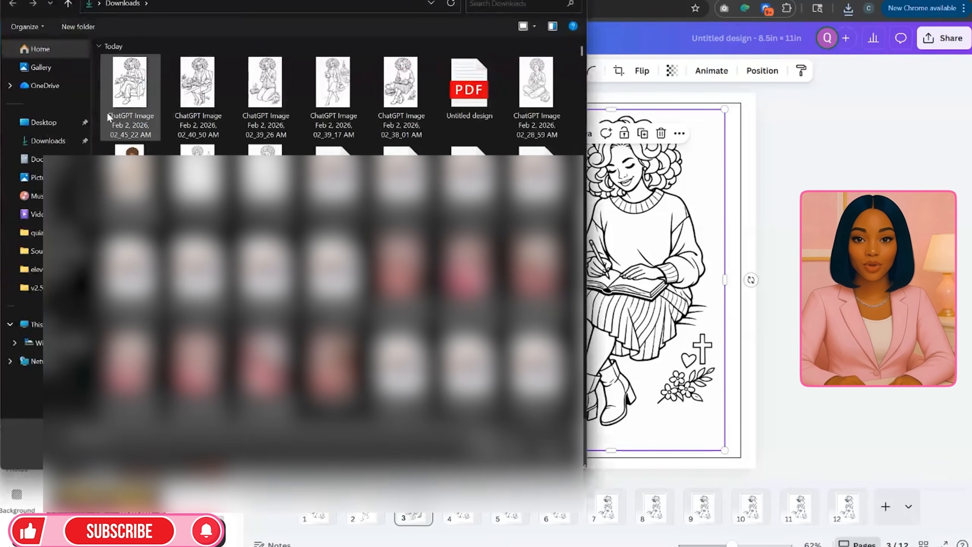
{"action": "left_click", "coordinate": [188, 115]}
{"action": "left_click", "coordinate": [151, 108], "text": "ctrl"}
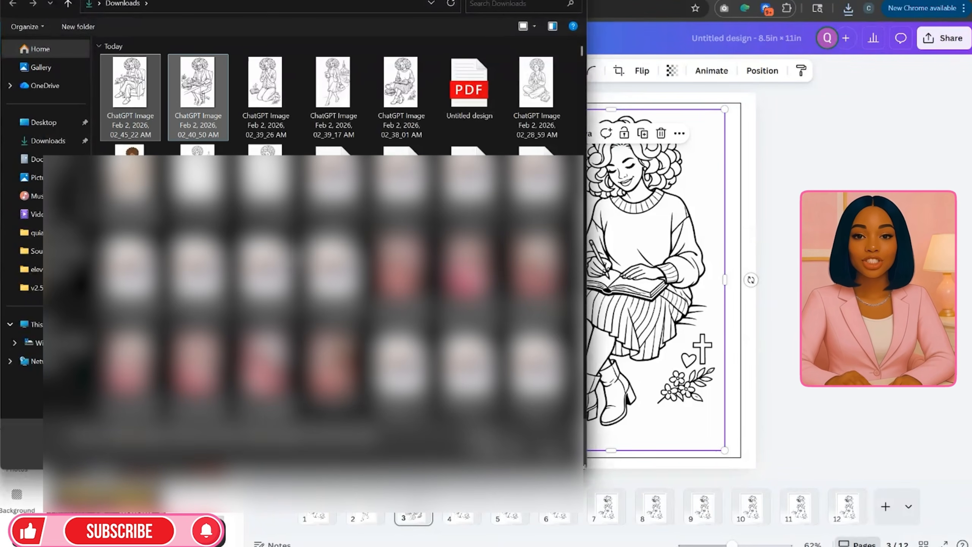
{"action": "key", "text": "Return"}
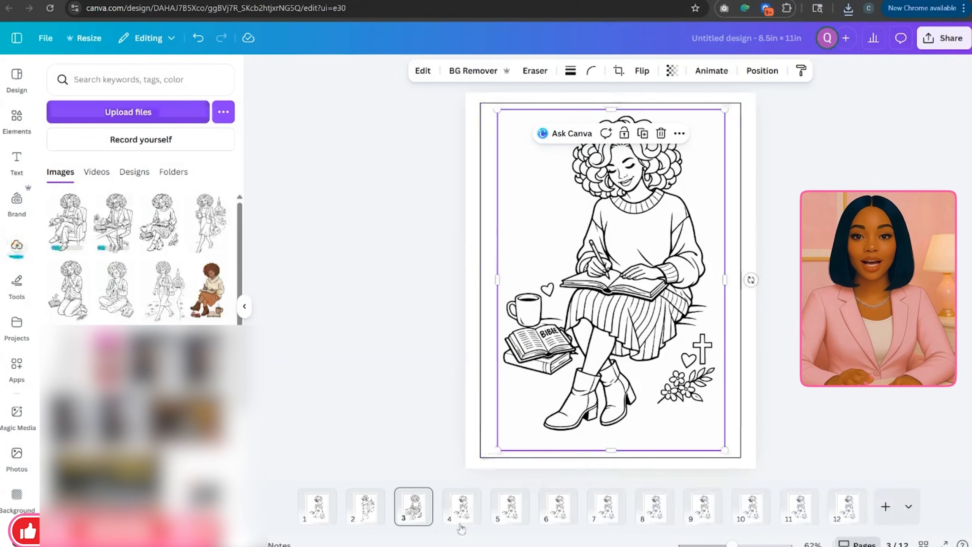
On page 4, replace the praying woman with the uploaded image of the woman with glasses writing at a desk.
{"action": "left_click", "coordinate": [460, 516]}
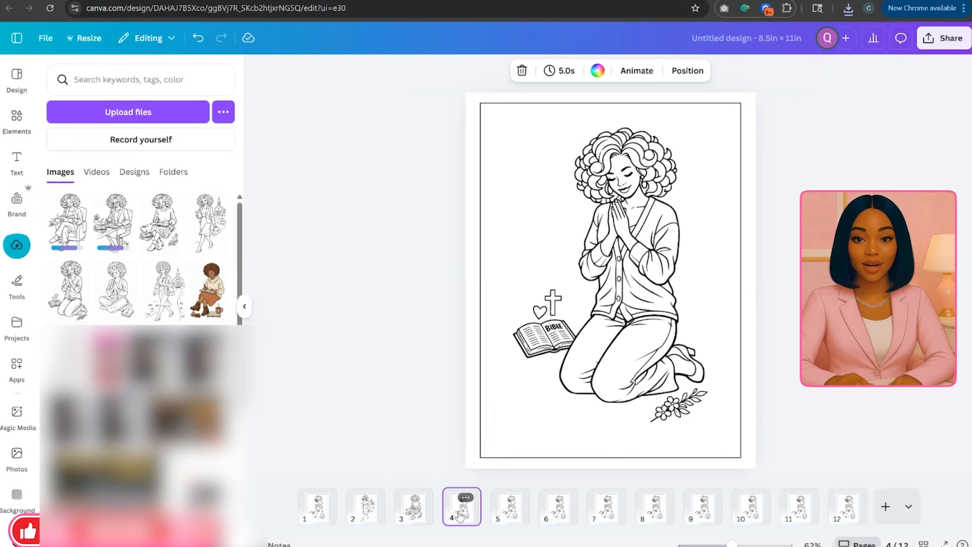
{"action": "left_click", "coordinate": [622, 285]}
{"action": "key", "text": "Delete"}
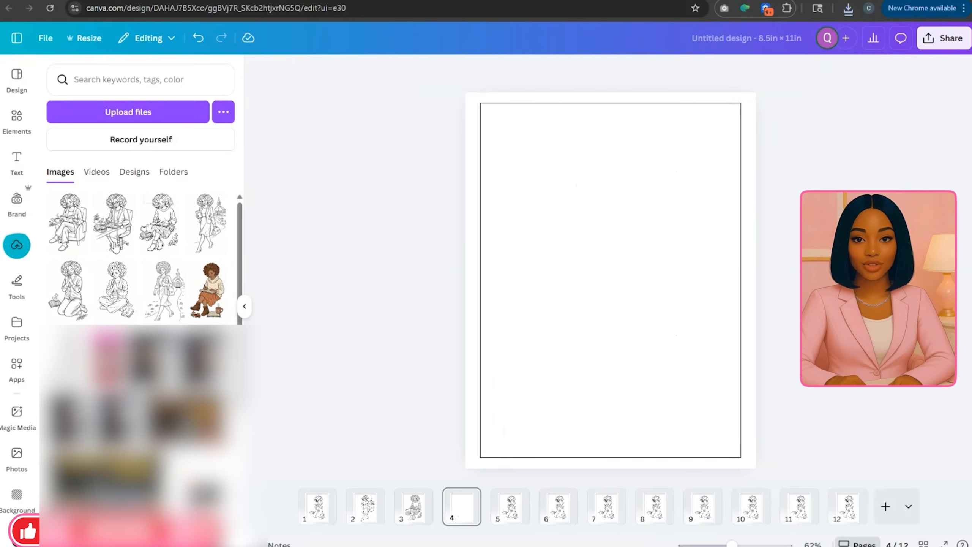
{"action": "left_click", "coordinate": [113, 222]}
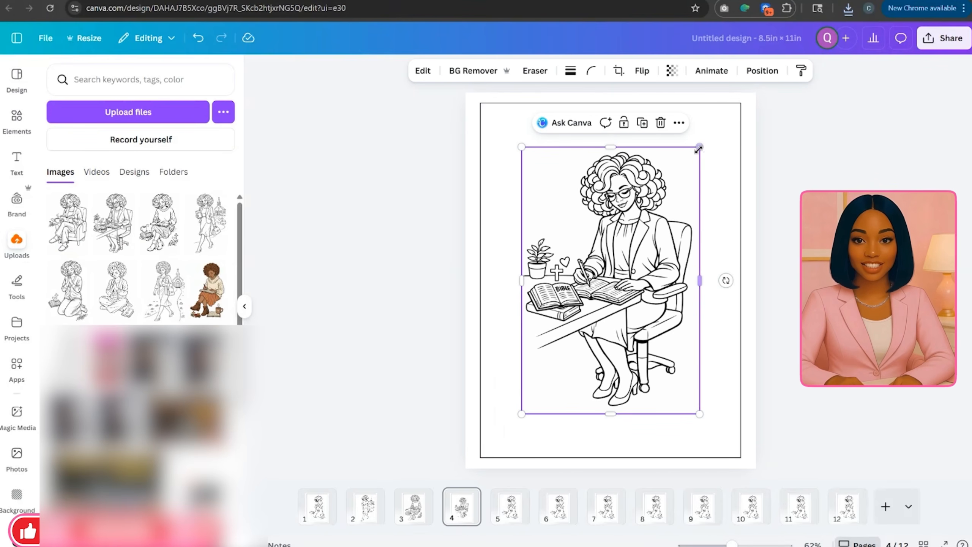
Enlarge the desk image to nearly fill the page 4 border and remove its background.
{"action": "left_click_drag", "start_coordinate": [698, 149], "coordinate": [720, 114]}
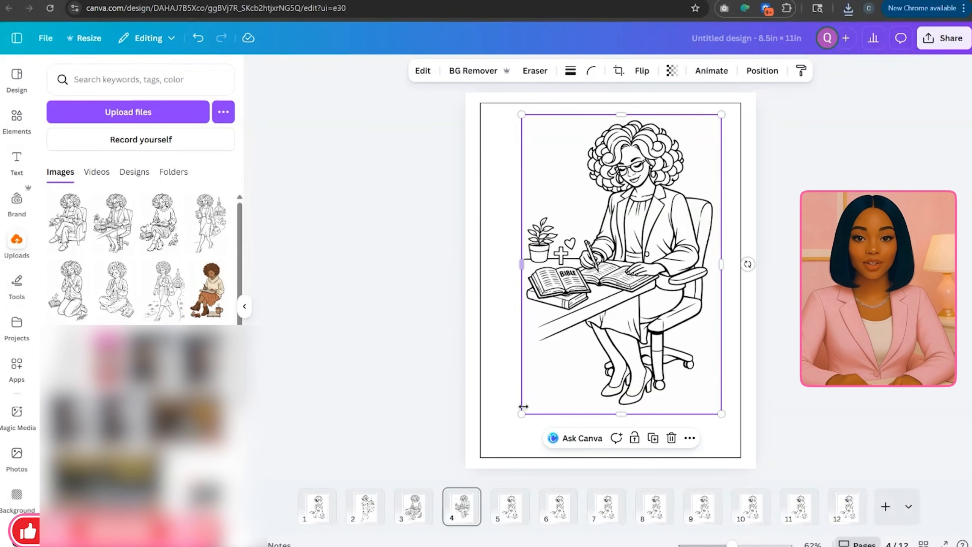
{"action": "left_click_drag", "start_coordinate": [521, 413], "coordinate": [496, 443]}
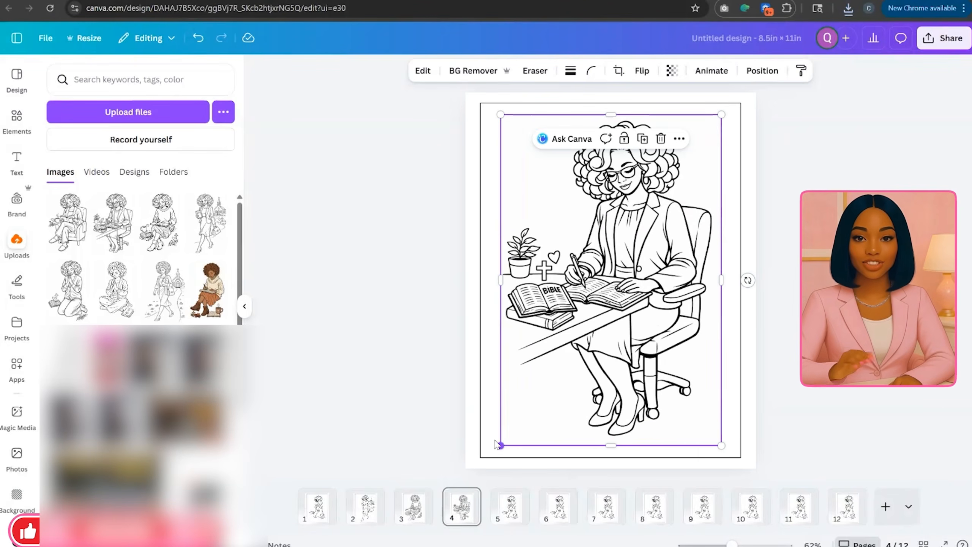
{"action": "left_click", "coordinate": [465, 72]}
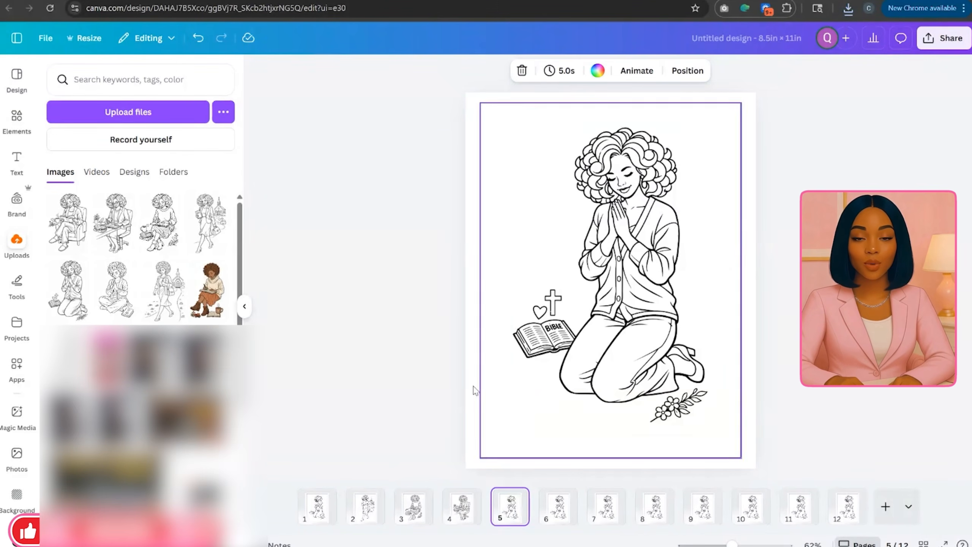
On page 5, replace the praying woman with the uploaded image of the woman reading the Bible in an armchair.
{"action": "left_click", "coordinate": [508, 268]}
{"action": "left_click", "coordinate": [664, 95]}
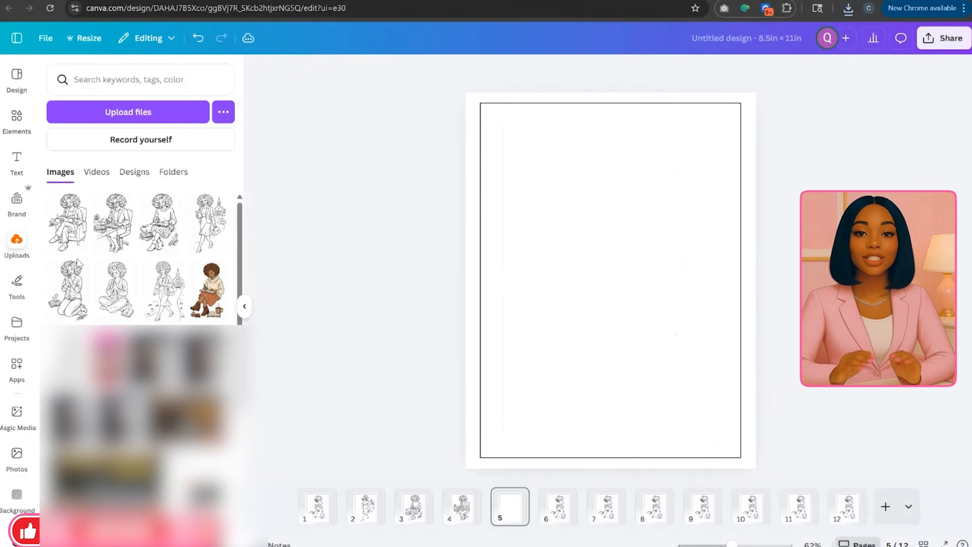
{"action": "left_click", "coordinate": [68, 220]}
Enlarge the armchair image to nearly fill the page 5 border and remove its background.
{"action": "left_click_drag", "start_coordinate": [700, 146], "coordinate": [721, 113]}
{"action": "left_click_drag", "start_coordinate": [519, 411], "coordinate": [491, 457]}
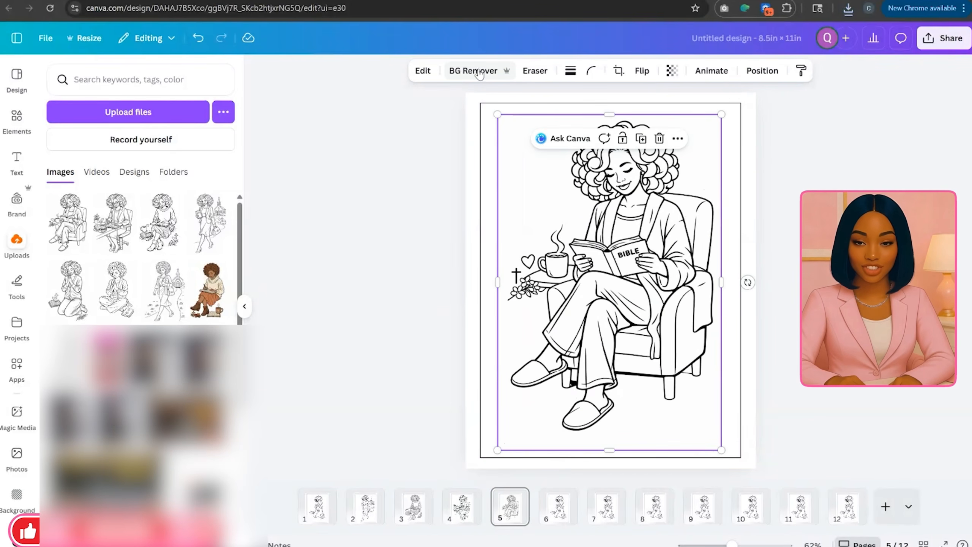
{"action": "left_click", "coordinate": [473, 71]}
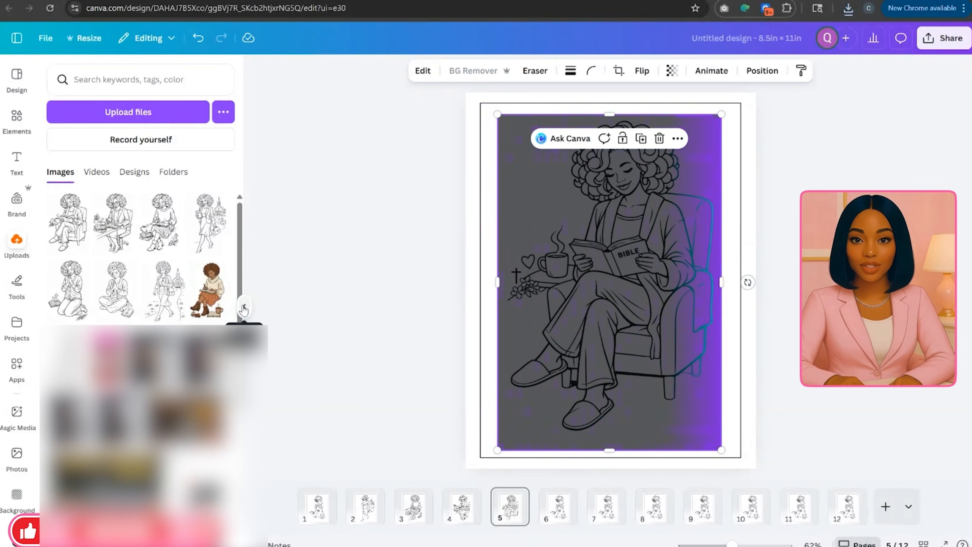
Hide the uploads and review pages 1 to 5 one after another.
{"action": "left_click", "coordinate": [242, 306]}
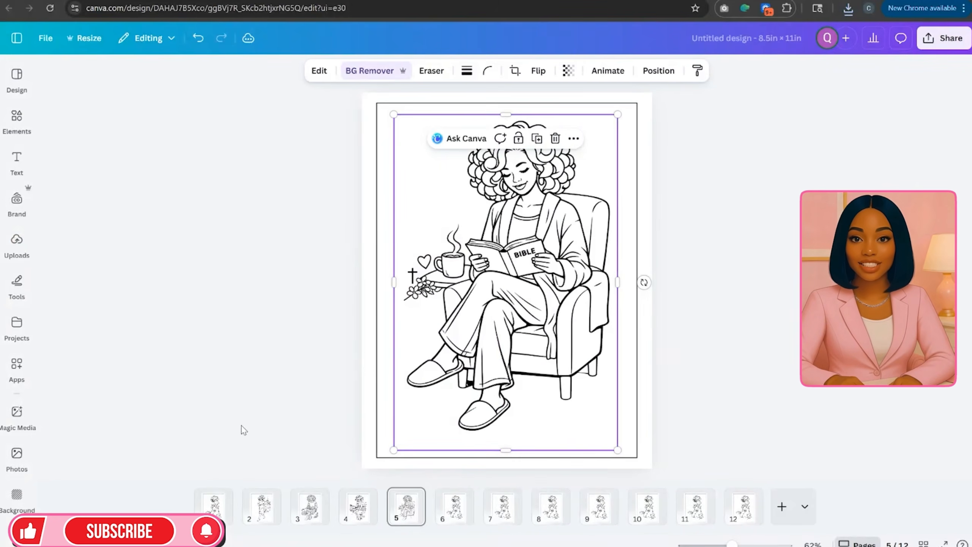
{"action": "left_click", "coordinate": [213, 507]}
{"action": "left_click", "coordinate": [507, 363]}
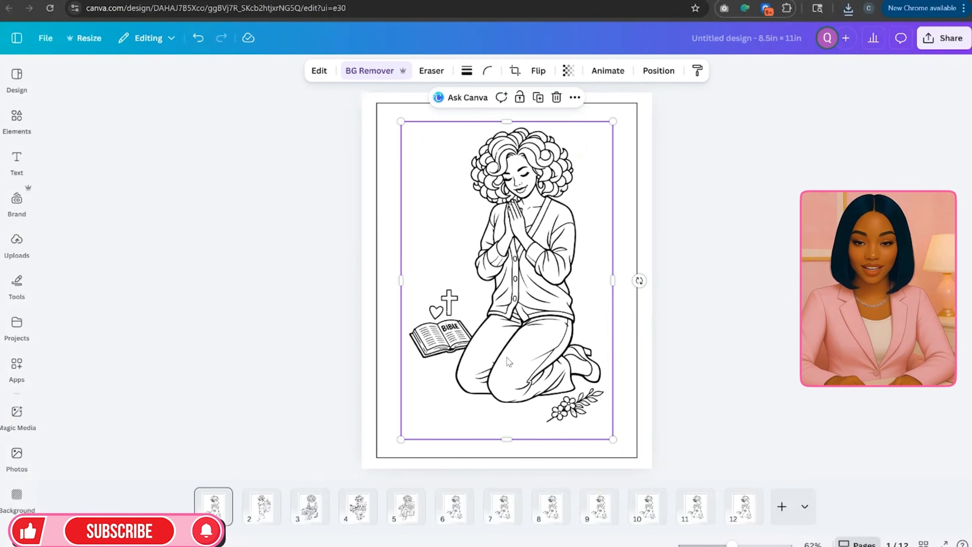
{"action": "left_click", "coordinate": [263, 510]}
{"action": "left_click", "coordinate": [310, 511]}
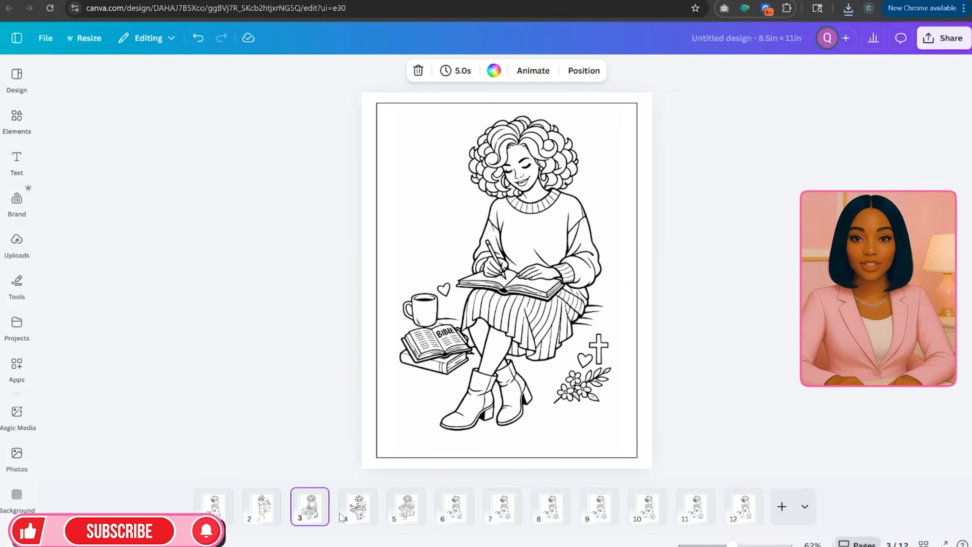
{"action": "left_click", "coordinate": [358, 509]}
{"action": "left_click", "coordinate": [406, 509]}
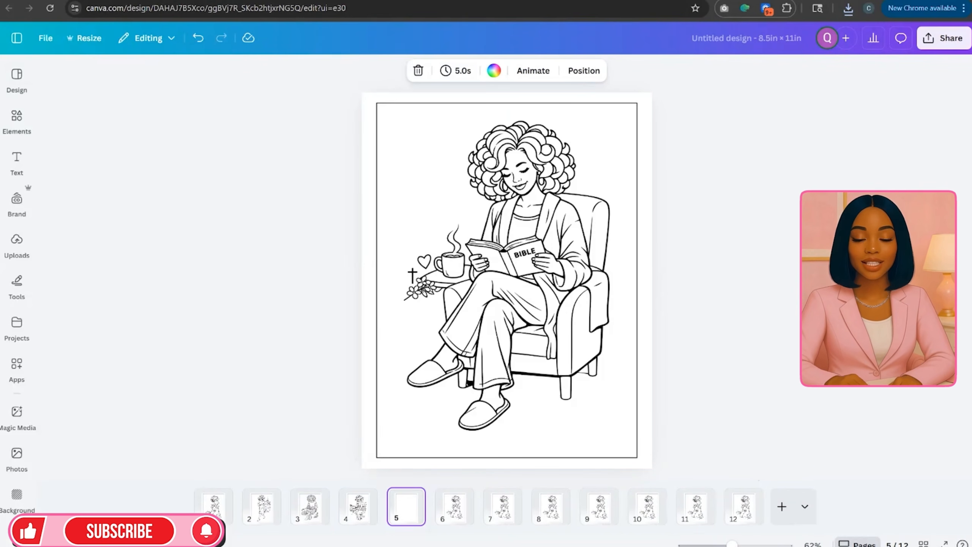
Download pages 1–12 of the design as a PDF Standard file.
{"action": "left_click", "coordinate": [926, 43]}
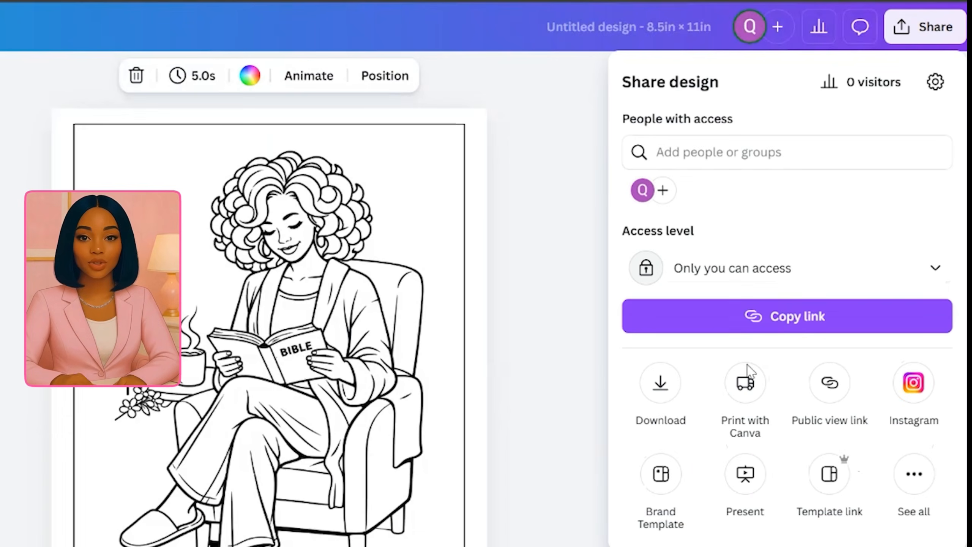
{"action": "left_click", "coordinate": [659, 383]}
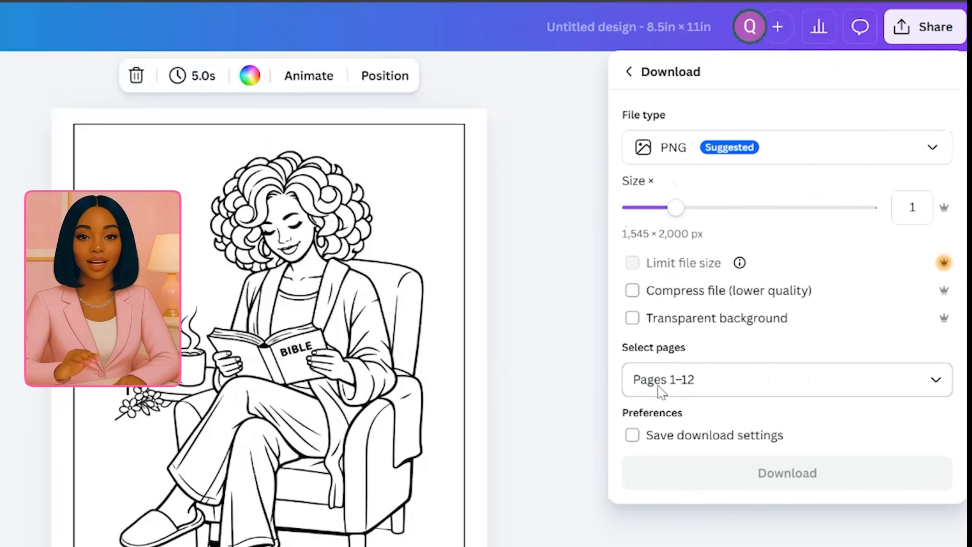
{"action": "left_click", "coordinate": [930, 151]}
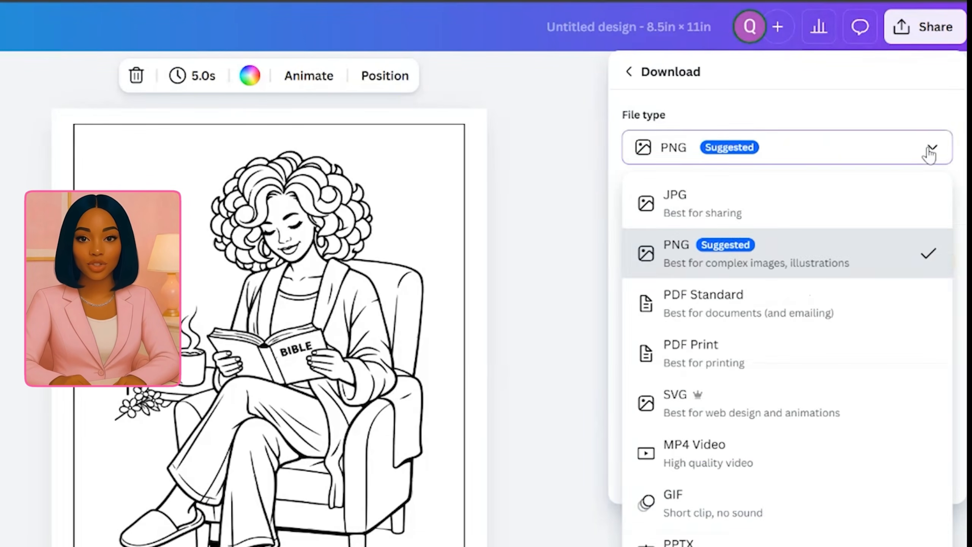
{"action": "left_click", "coordinate": [781, 319]}
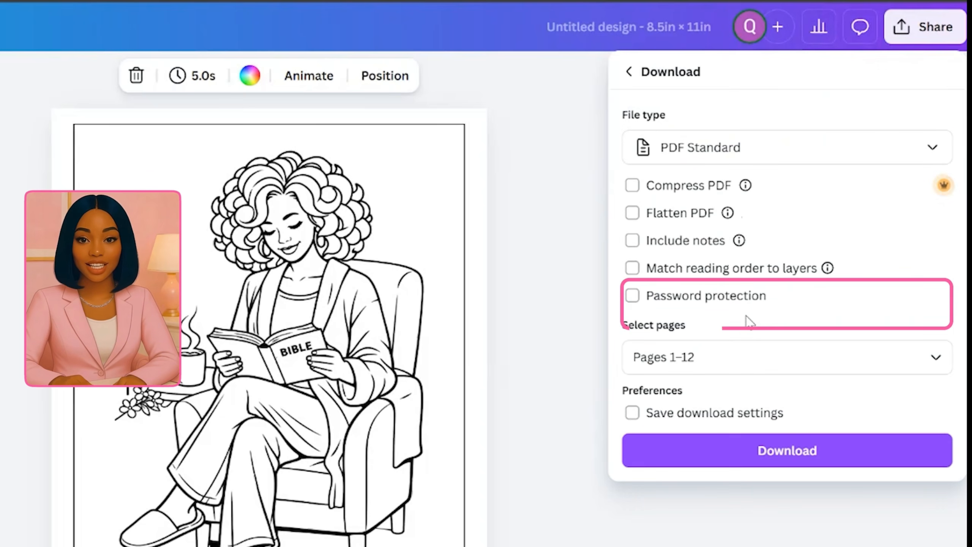
{"action": "left_click", "coordinate": [909, 162]}
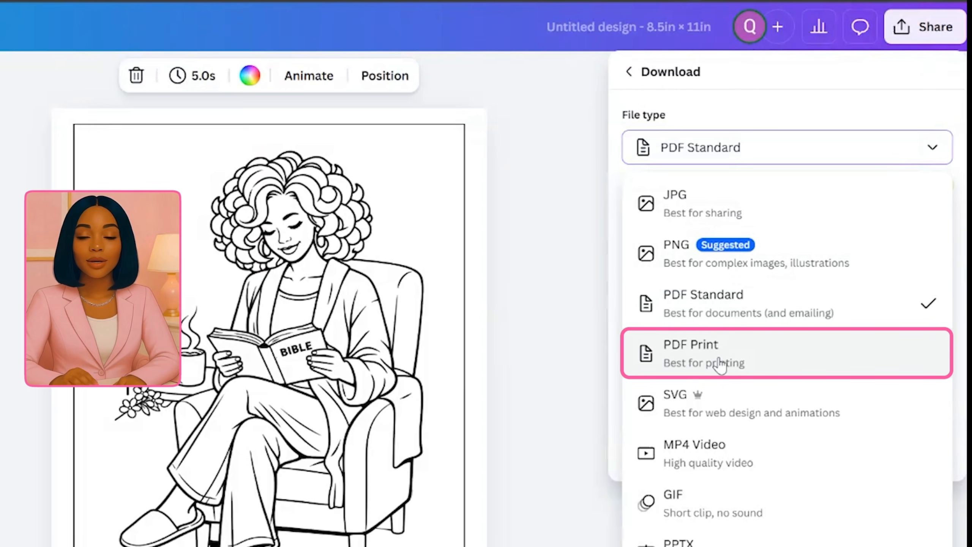
{"action": "left_click", "coordinate": [678, 308]}
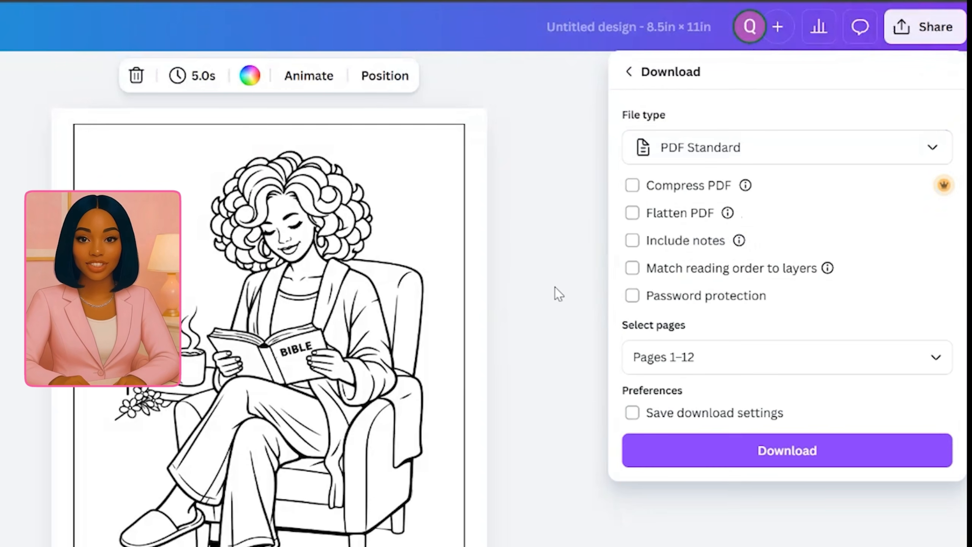
{"action": "left_click", "coordinate": [785, 451]}
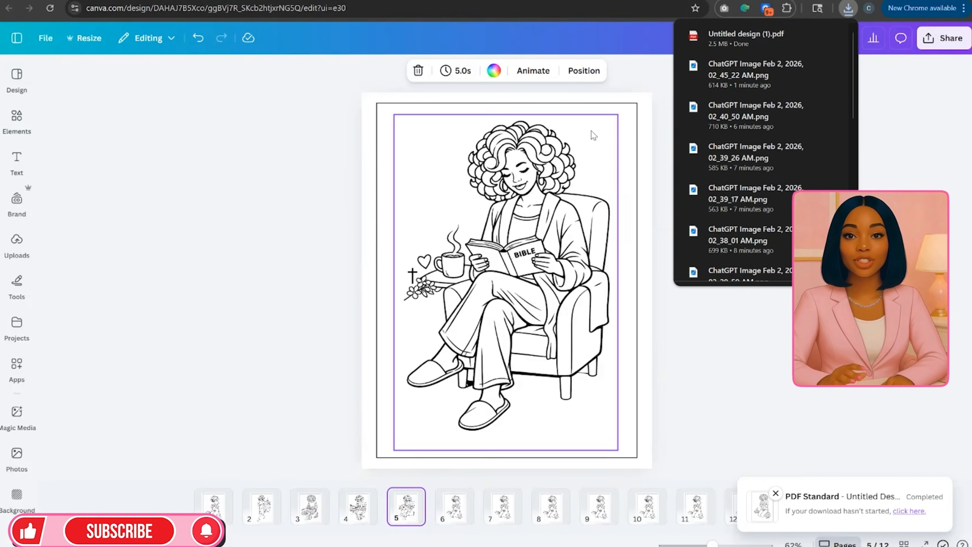
Open the downloaded file Untitled design (1).pdf and review pages 1 to 5, then return to page 1.
{"action": "left_click", "coordinate": [711, 39]}
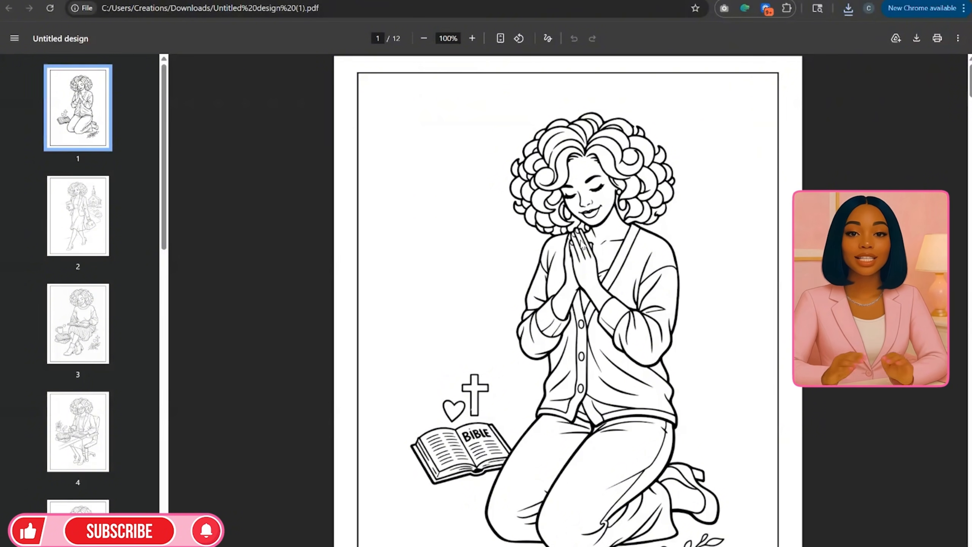
{"action": "left_click", "coordinate": [71, 243]}
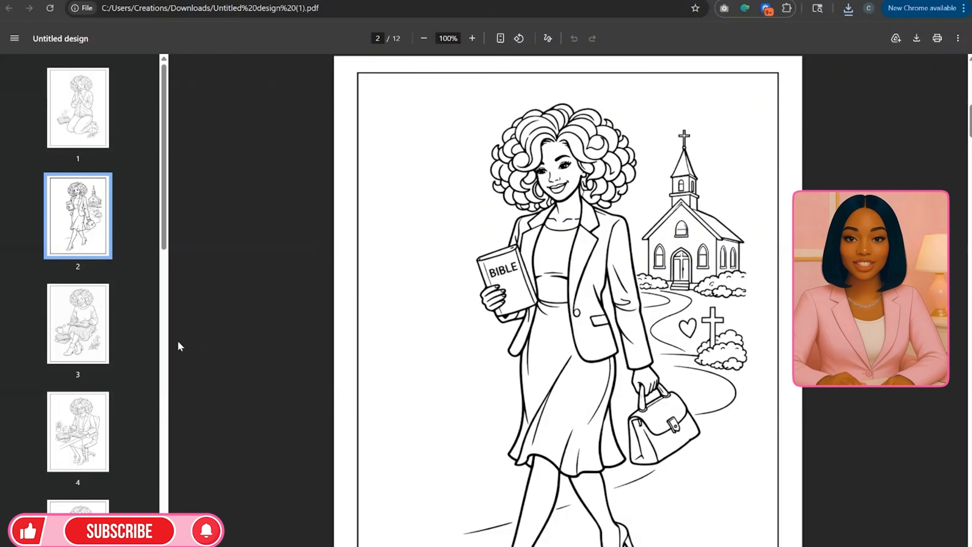
{"action": "left_click", "coordinate": [88, 321]}
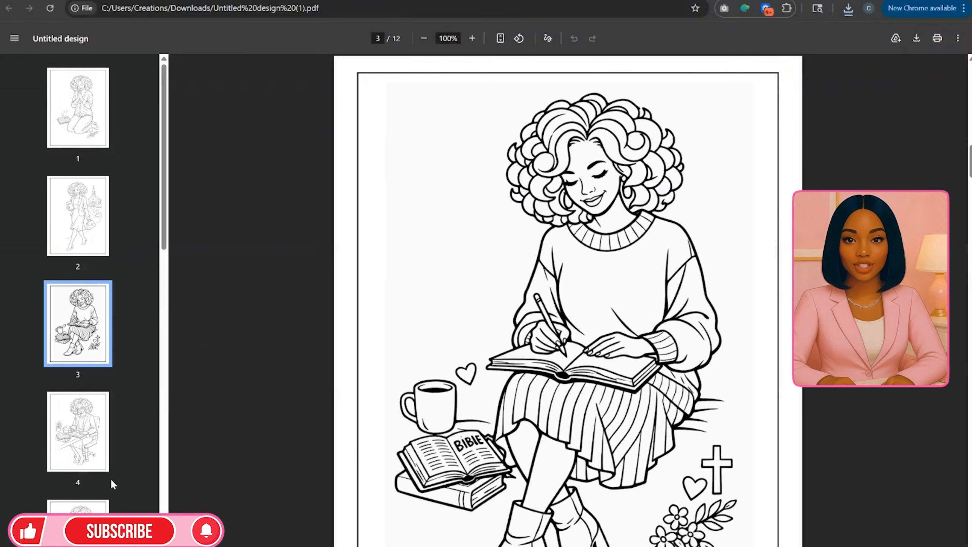
{"action": "left_click", "coordinate": [93, 455]}
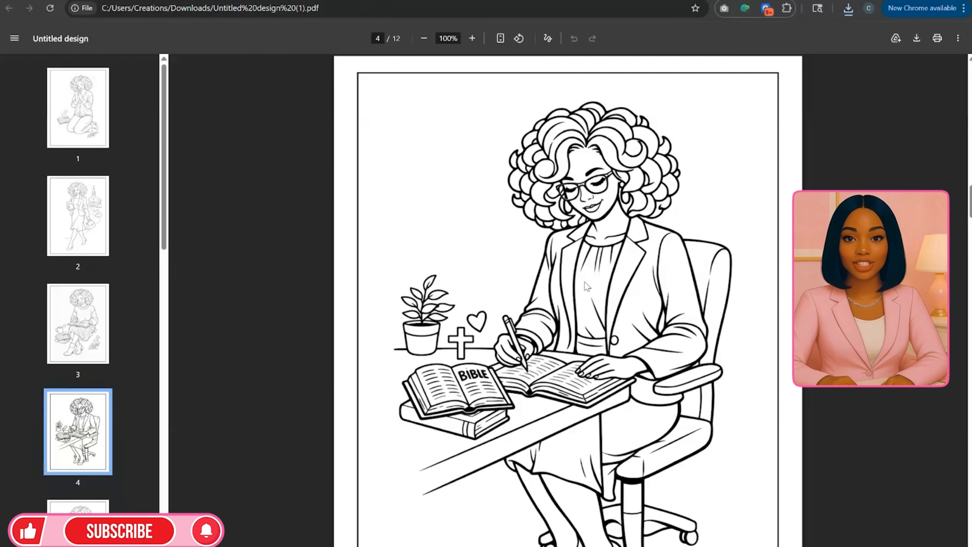
{"action": "scroll", "coordinate": [545, 380], "scroll_direction": "down", "scroll_amount": 1}
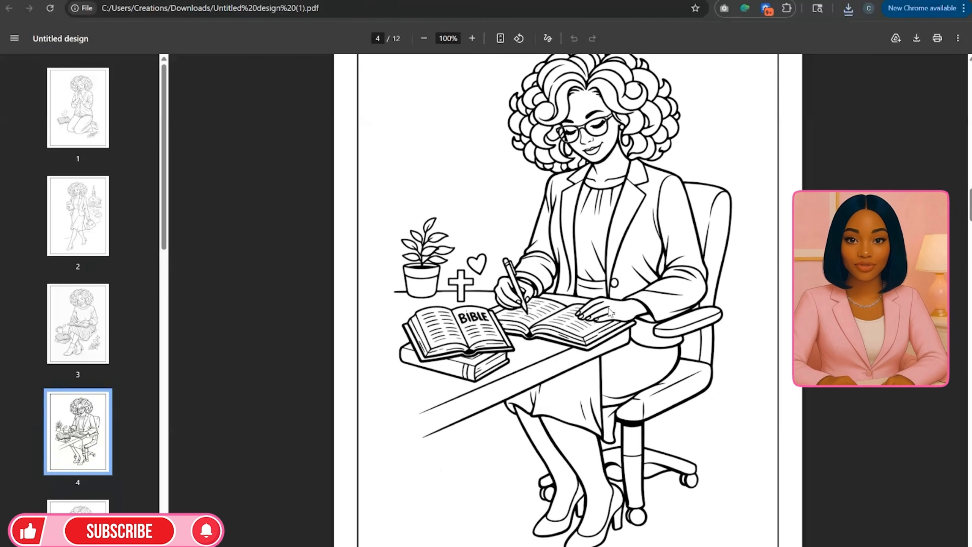
{"action": "left_click", "coordinate": [81, 506]}
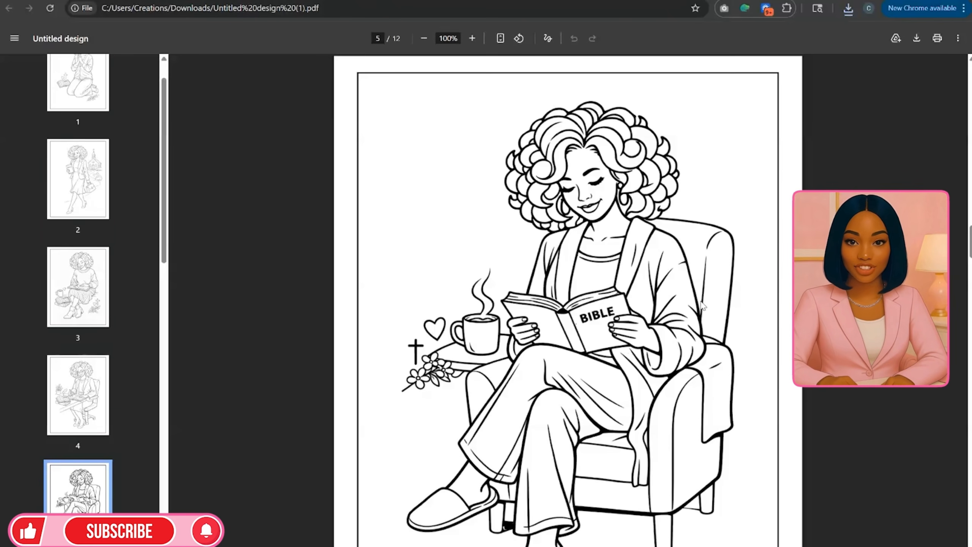
{"action": "scroll", "coordinate": [60, 131], "scroll_direction": "up", "scroll_amount": 1}
{"action": "left_click", "coordinate": [65, 120]}
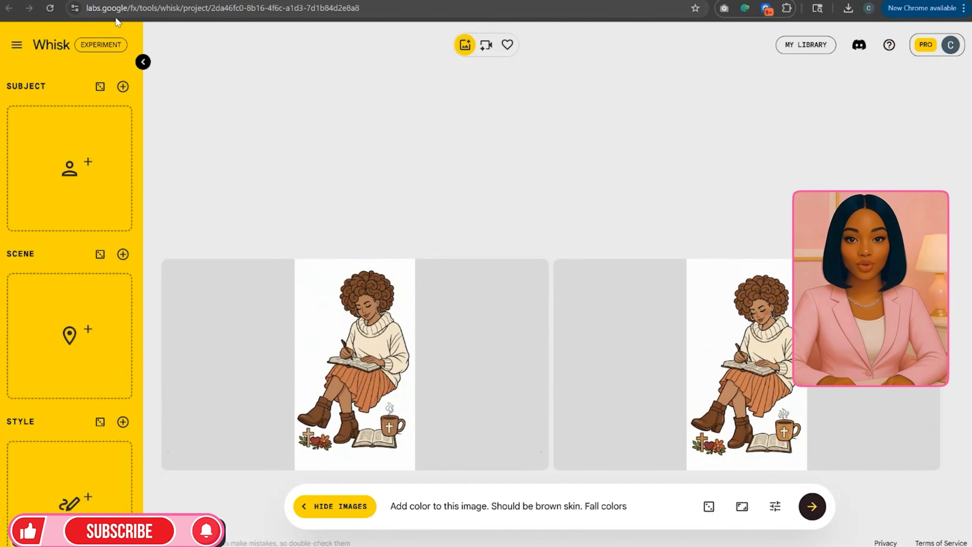
In Whisk, add the armchair line drawing from Downloads as the subject and generate images from the prompt asking for brown skin and fall colors.
{"action": "left_click", "coordinate": [330, 506]}
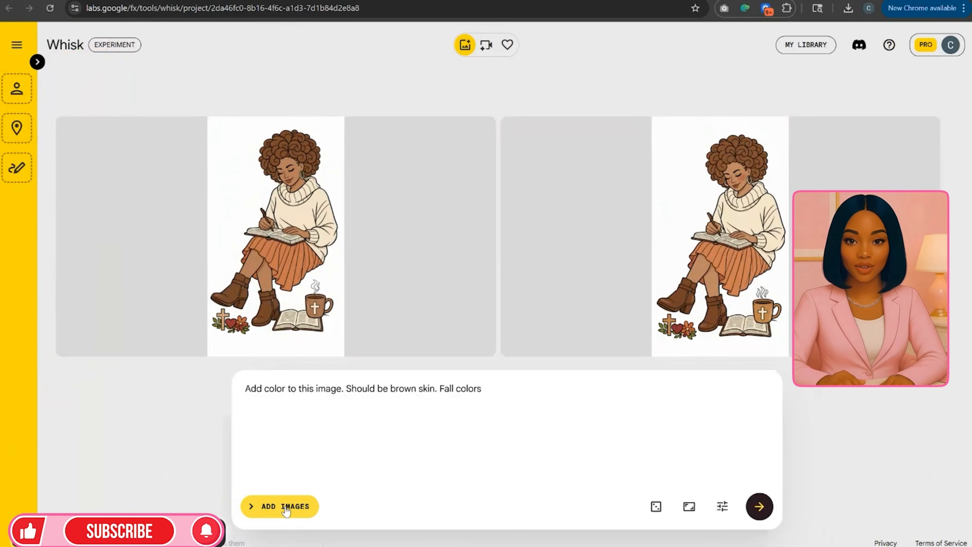
{"action": "left_click", "coordinate": [285, 507]}
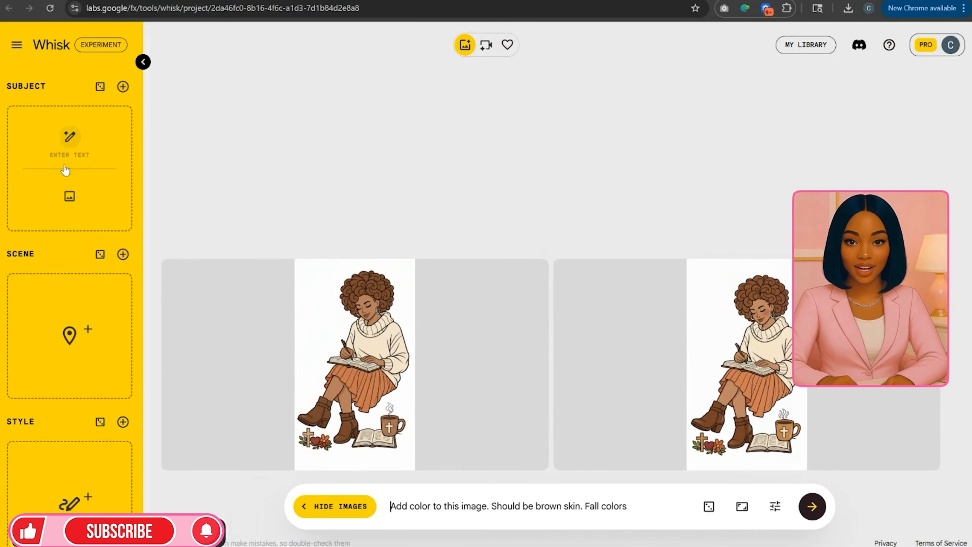
{"action": "left_click", "coordinate": [69, 192]}
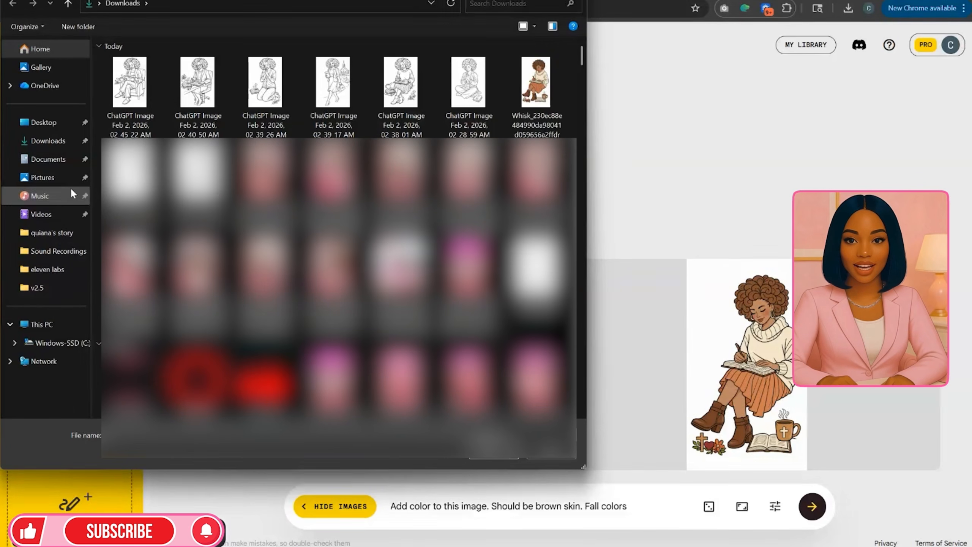
{"action": "left_click", "coordinate": [117, 106]}
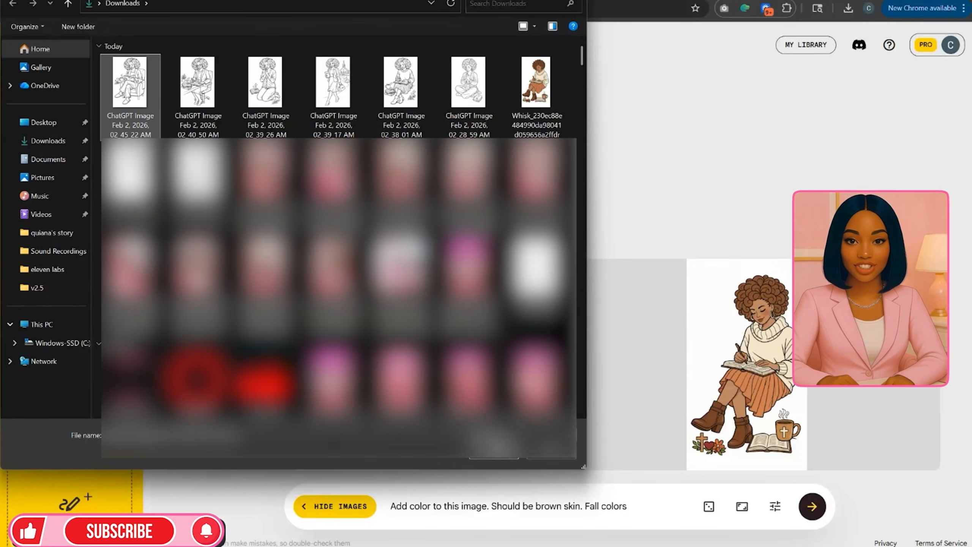
{"action": "left_click", "coordinate": [497, 448]}
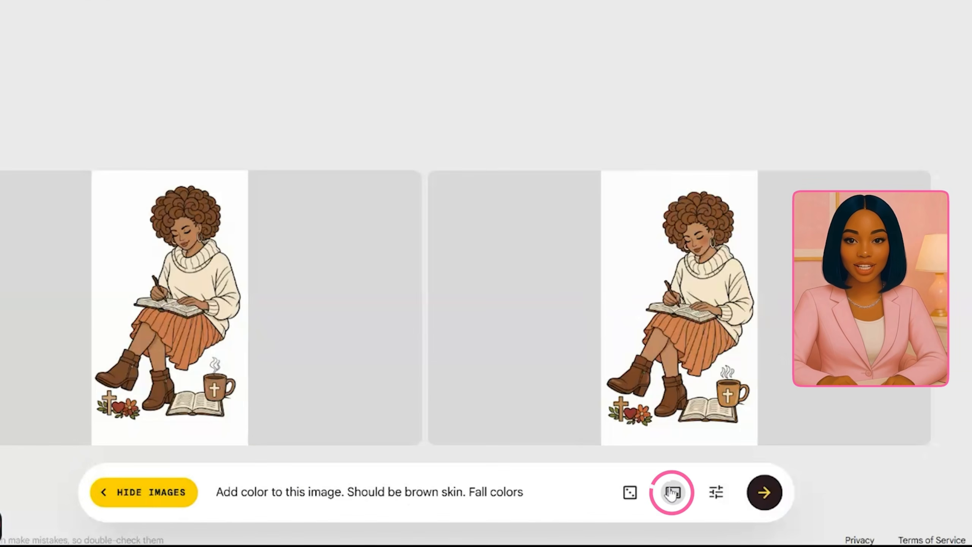
{"action": "left_click", "coordinate": [672, 492]}
{"action": "left_click", "coordinate": [759, 497]}
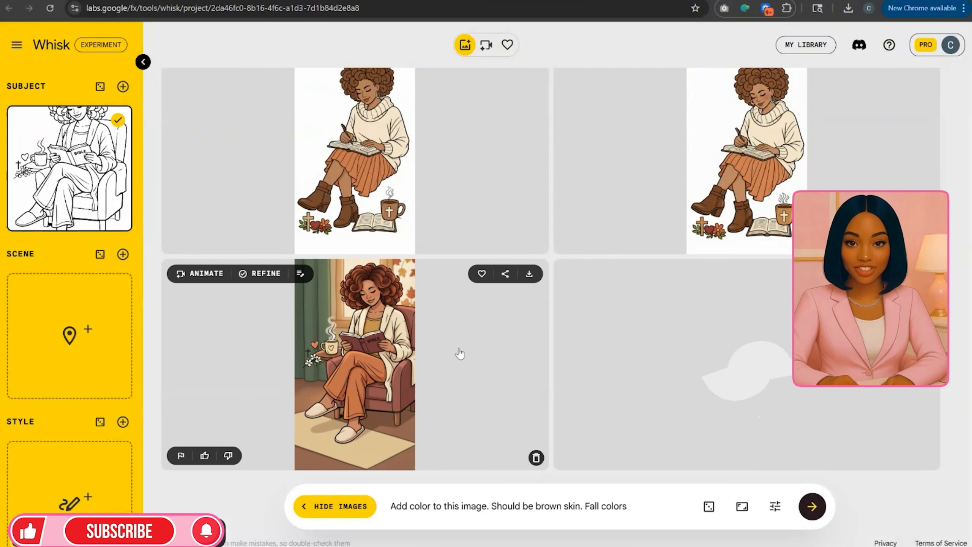
Enlarge the colored armchair image with the beige rug to inspect it, then return to the results.
{"action": "left_click", "coordinate": [363, 363]}
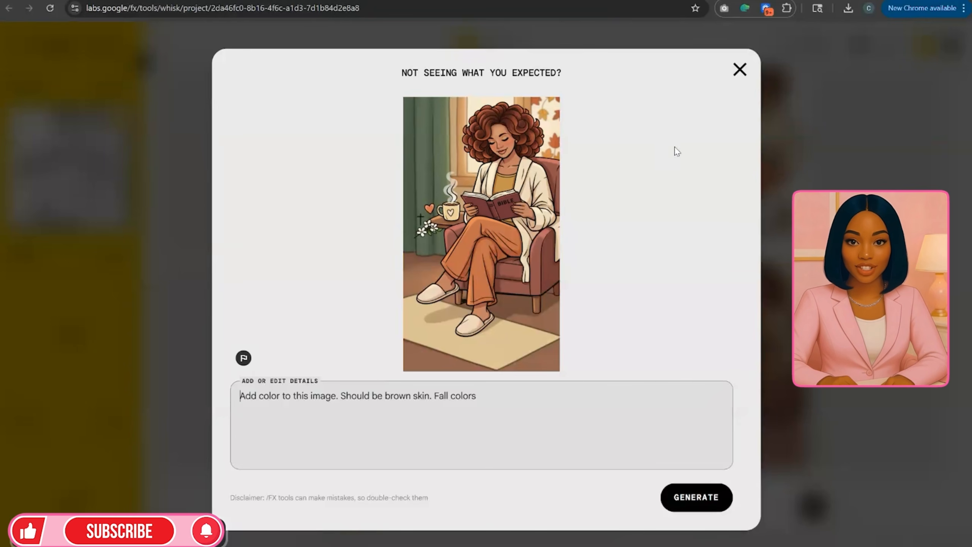
{"action": "left_click", "coordinate": [740, 70]}
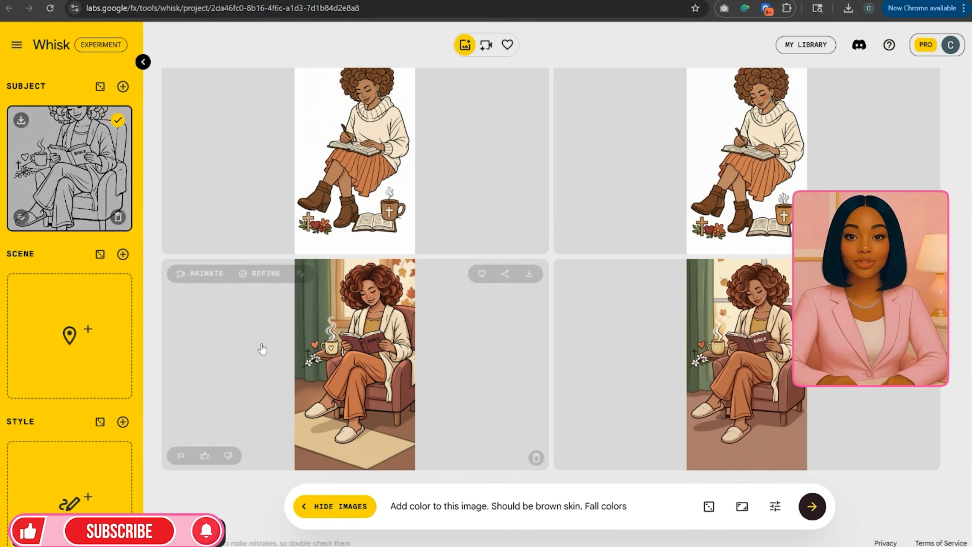
{"action": "left_click", "coordinate": [356, 396]}
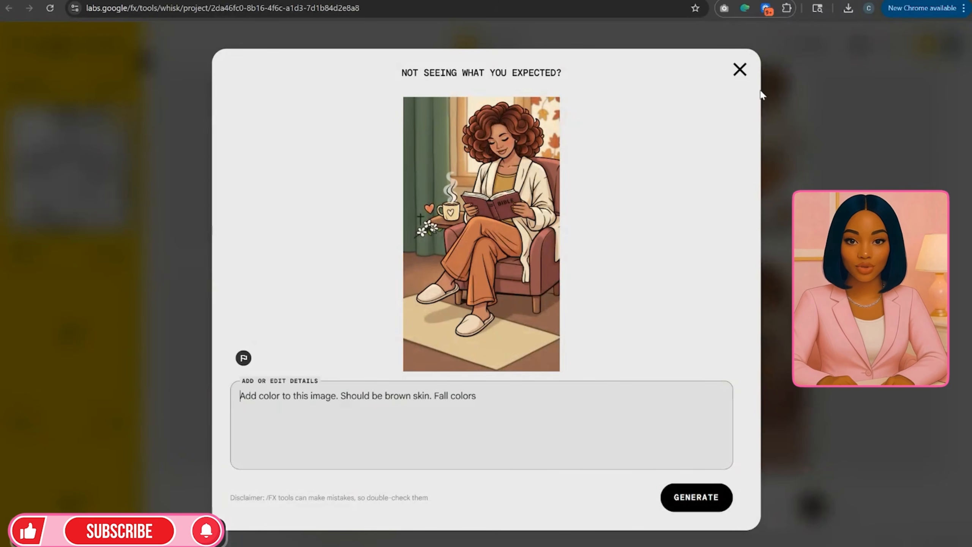
{"action": "left_click", "coordinate": [739, 71]}
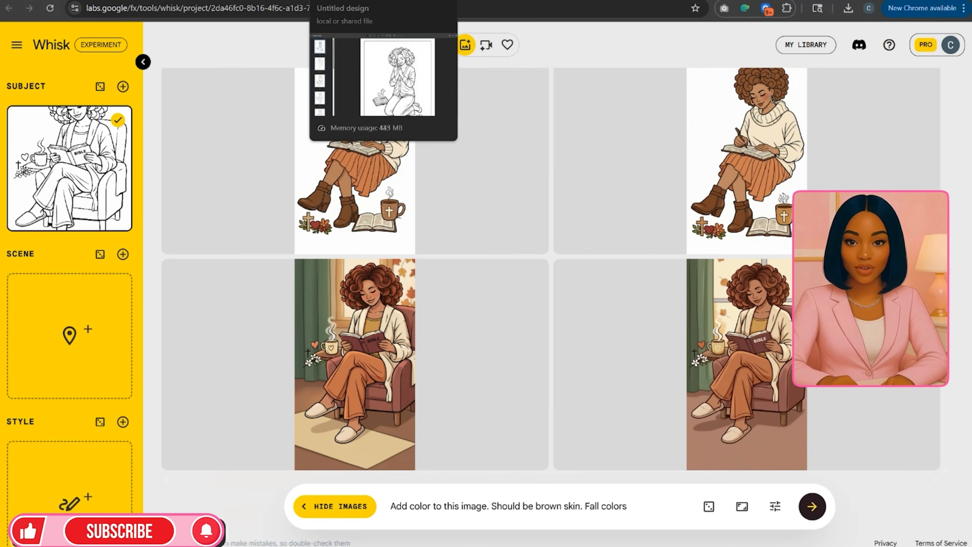
Return to the exported coloring book PDF and review pages 1 to 3.
{"action": "left_click", "coordinate": [344, 1]}
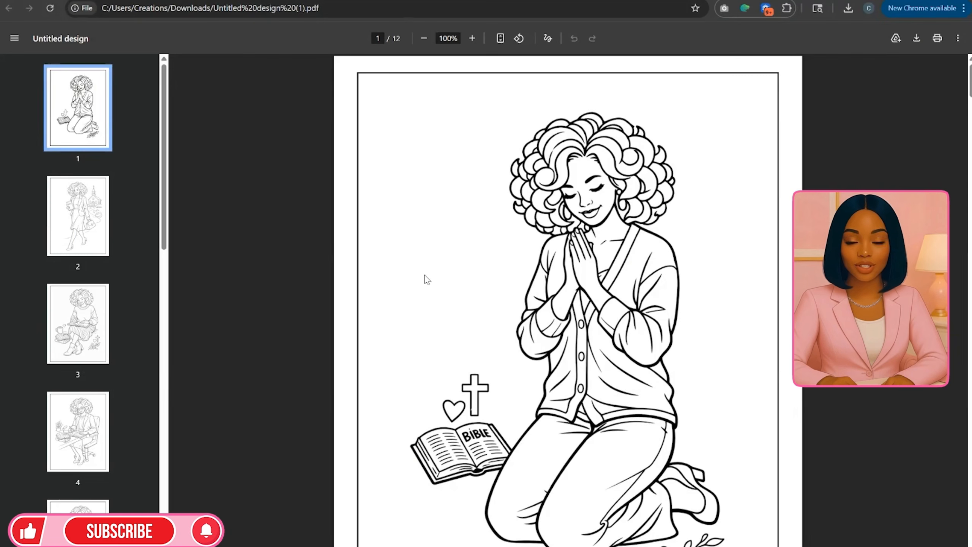
{"action": "scroll", "coordinate": [556, 319], "scroll_direction": "down", "scroll_amount": 2}
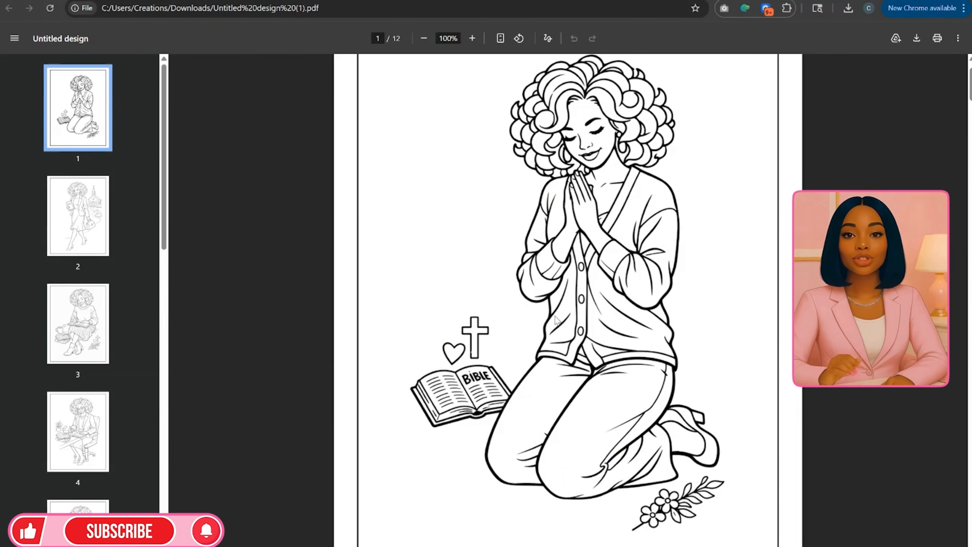
{"action": "left_click", "coordinate": [55, 216]}
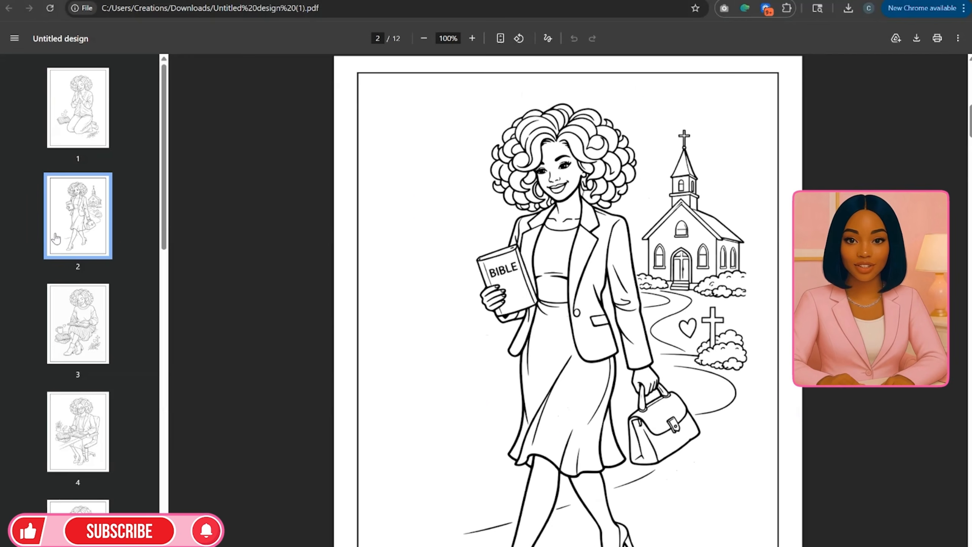
{"action": "left_click", "coordinate": [79, 347]}
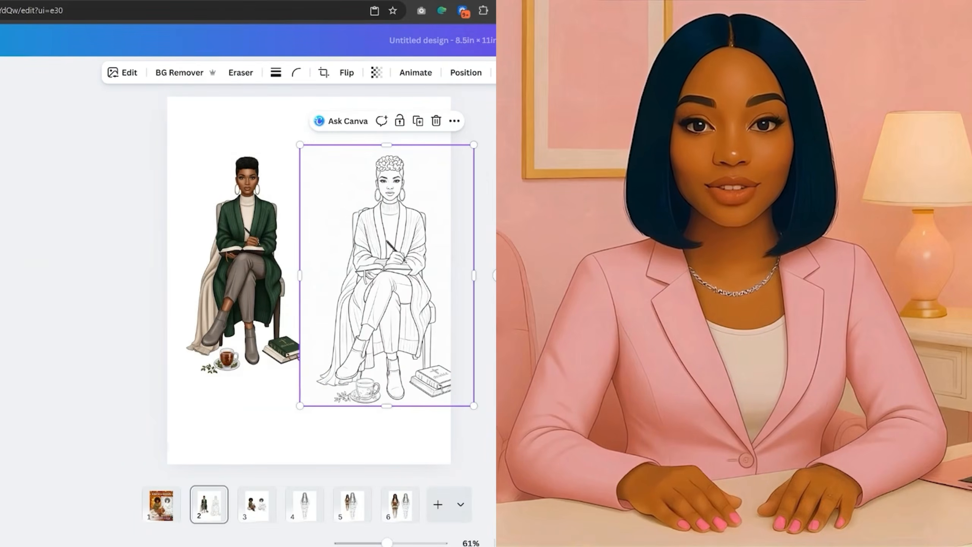
Remove the background from the line drawing beside the colored illustration on page 2 of the Canva design.
{"action": "left_click", "coordinate": [83, 72]}
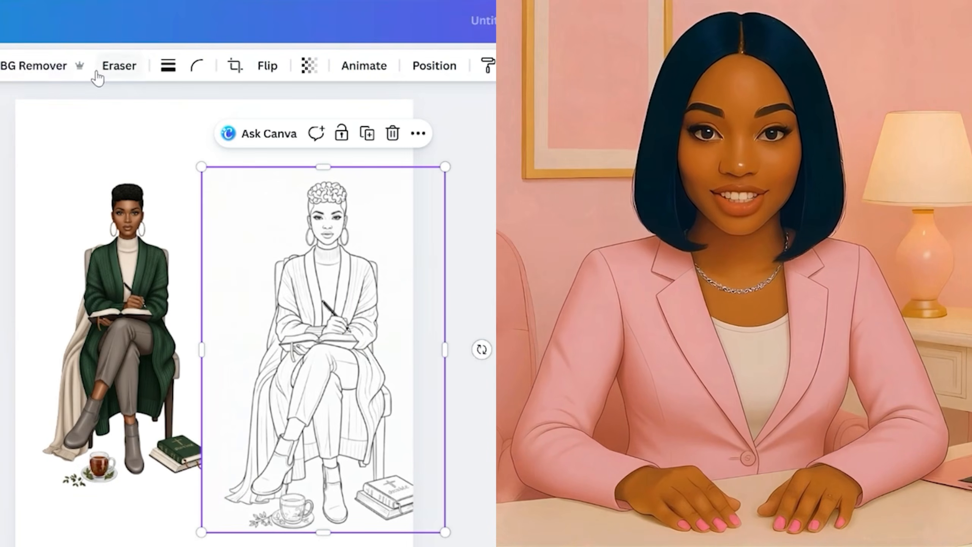